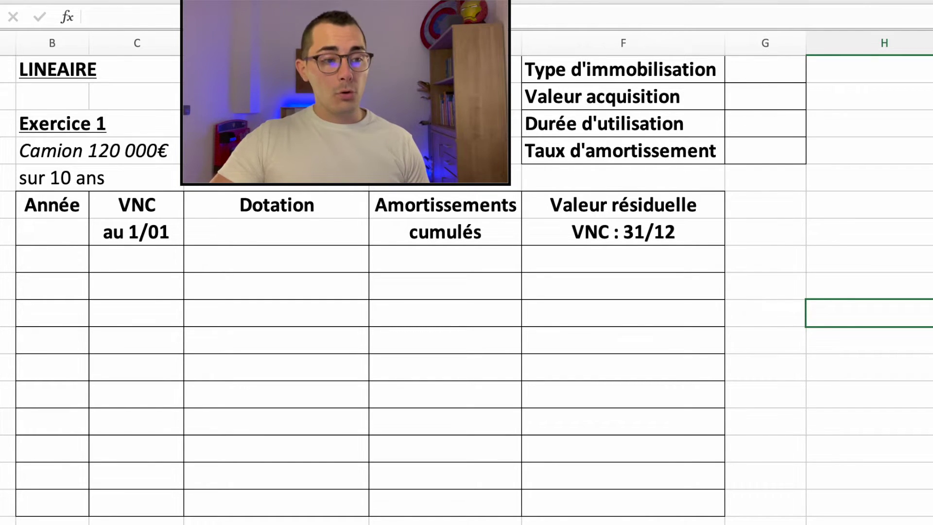
Fill in the asset details with type Véhicule, acquisition value 120000 and a useful life of 10
left_click(794, 81)
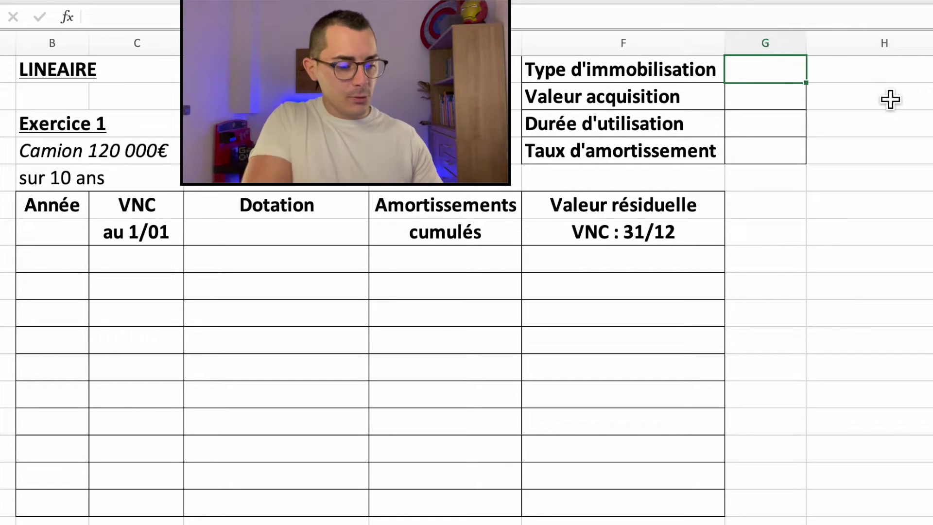
type("Véhicule")
key("Return")
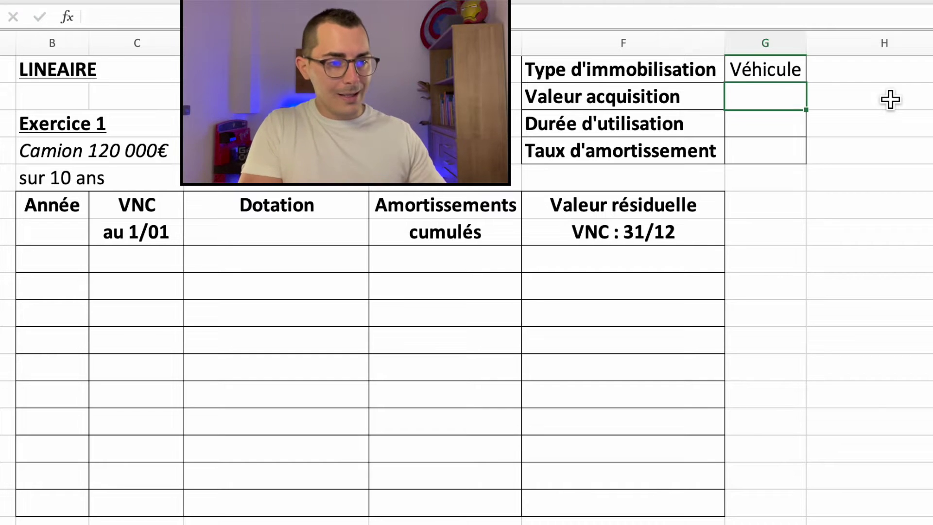
type("120000")
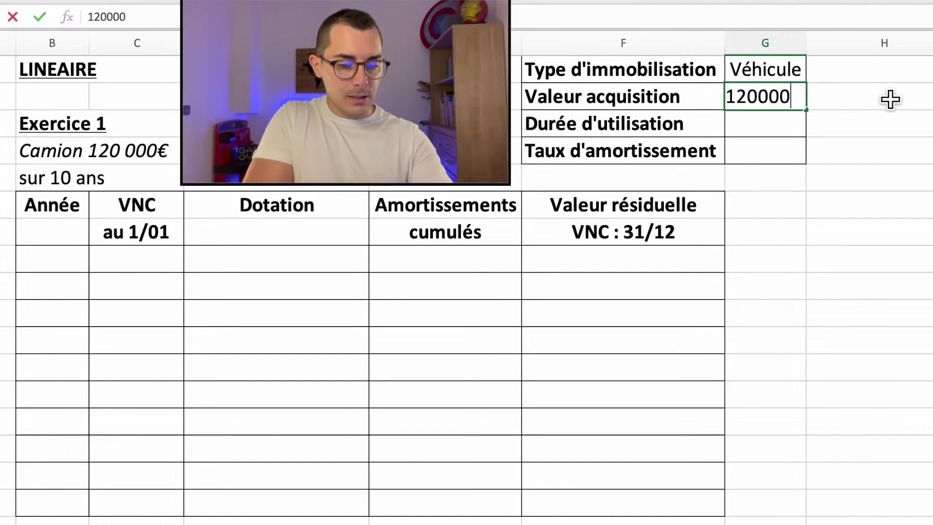
key("Return")
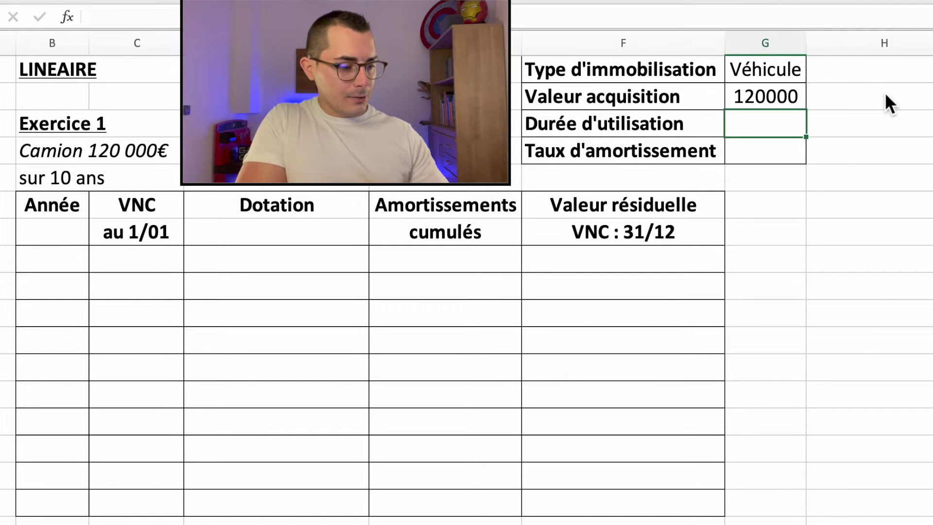
type("10")
key("Return")
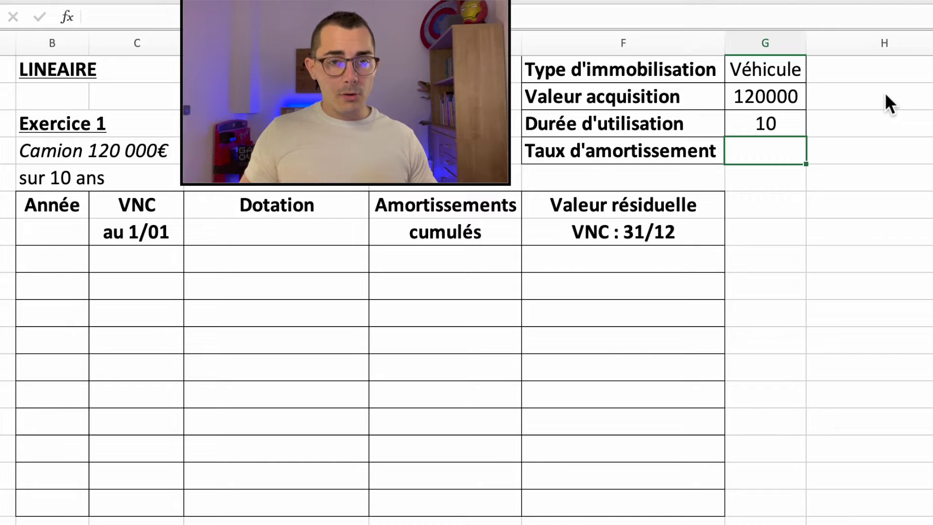
Calculate the depreciation rate (Taux d'amortissement) with the formula =1/10
type("=1/")
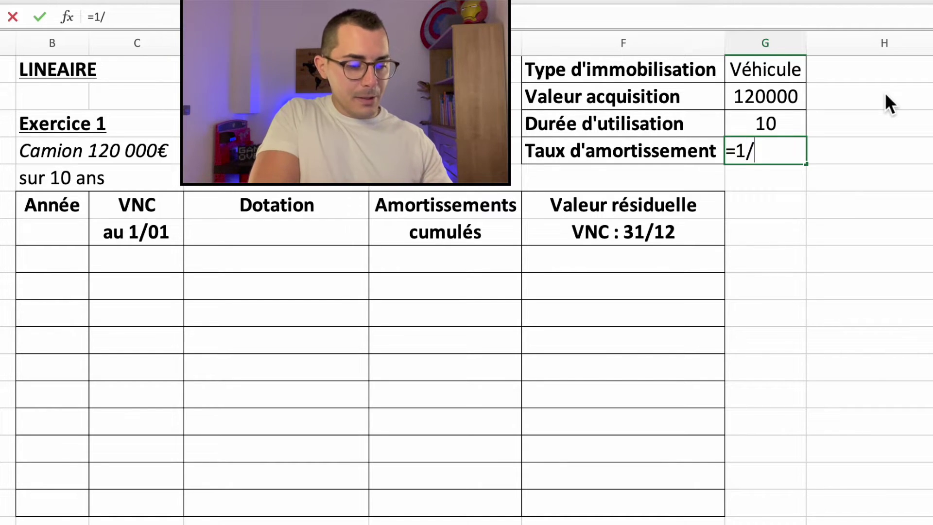
type("10")
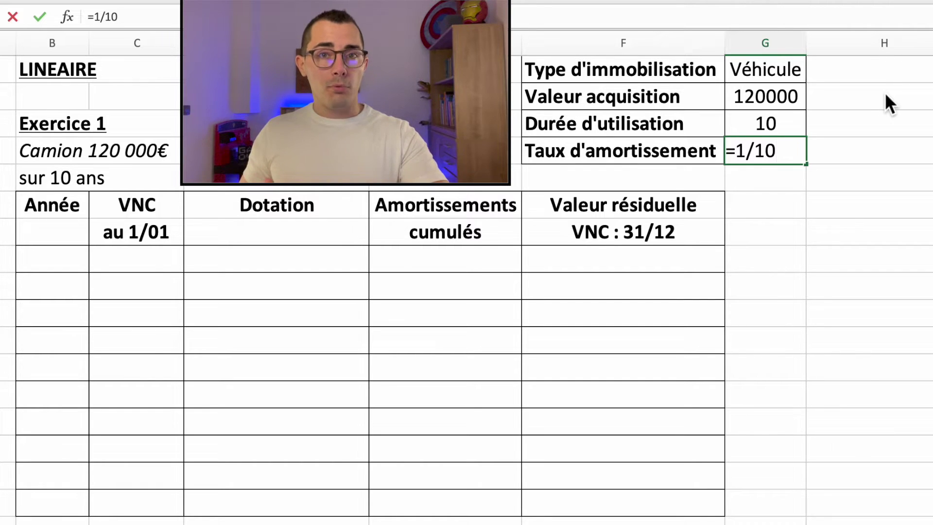
key("Return")
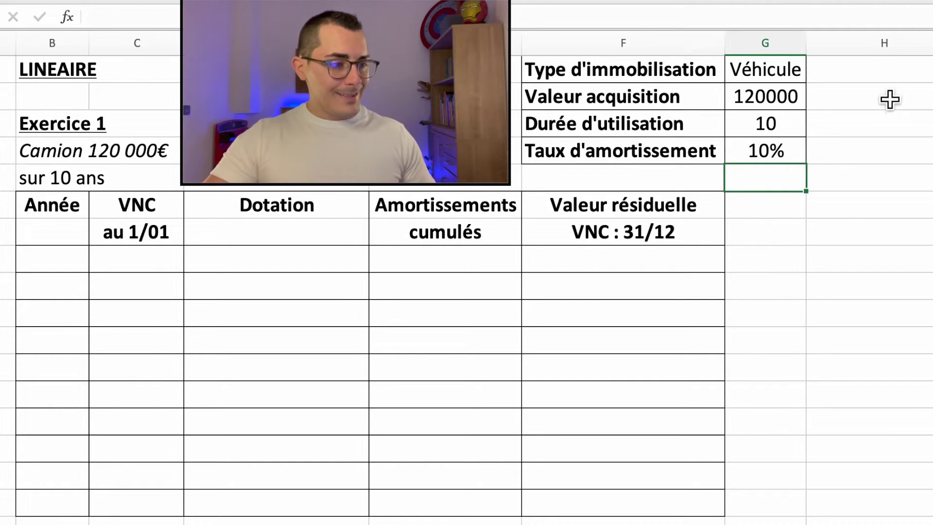
Number the Année column from 1 to 10 by entering 1 and 2 and extending the series down the table
left_click(87, 265)
type("1")
key("Return")
type("2")
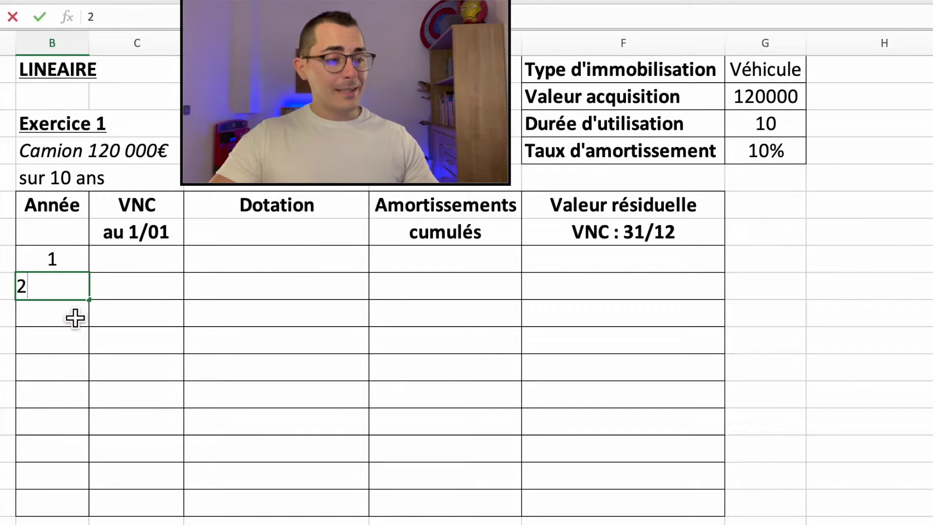
key("Return")
left_click_drag(75, 265, 74, 293)
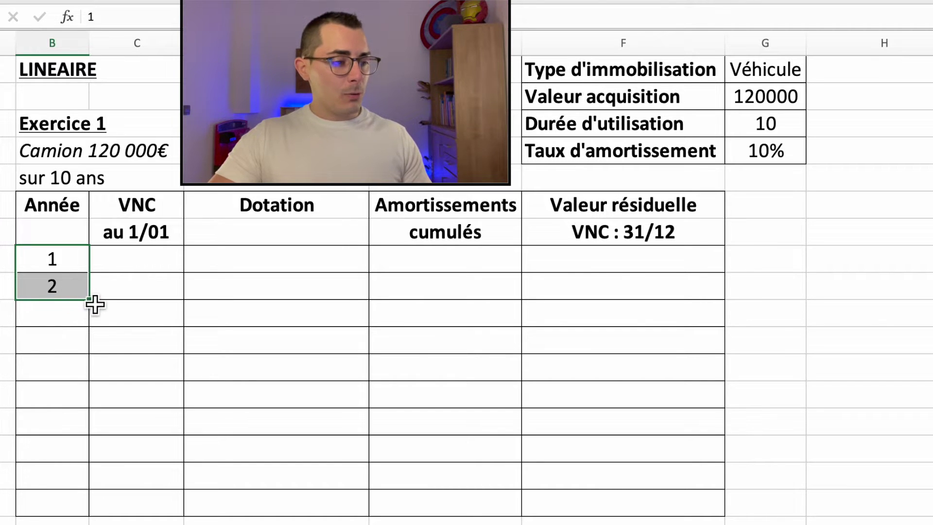
left_click_drag(96, 312, 95, 513)
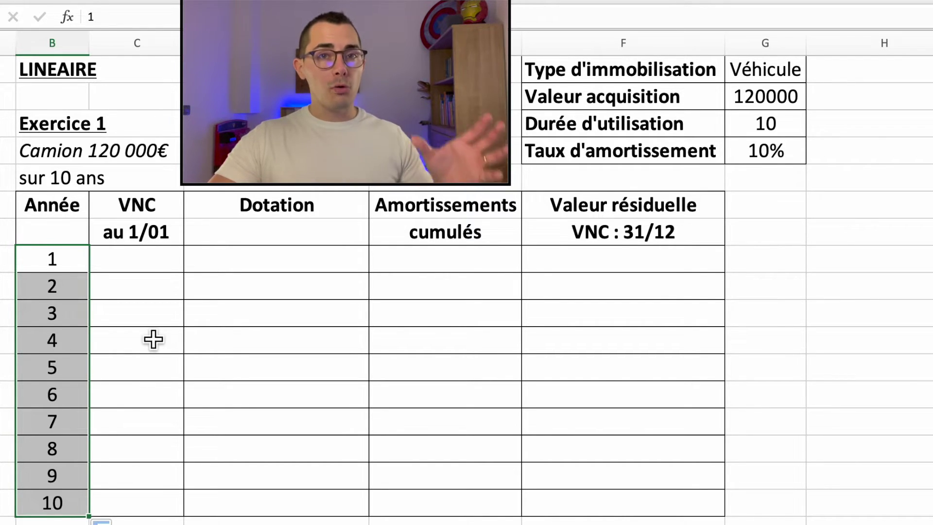
Enter 120000 as the year 1 opening net book value (VNC au 1/01)
left_click(153, 266)
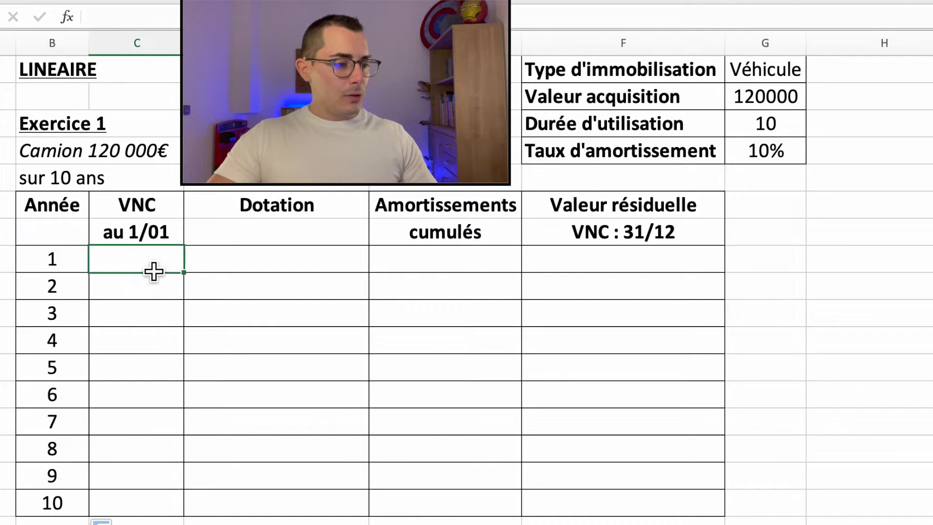
type("12")
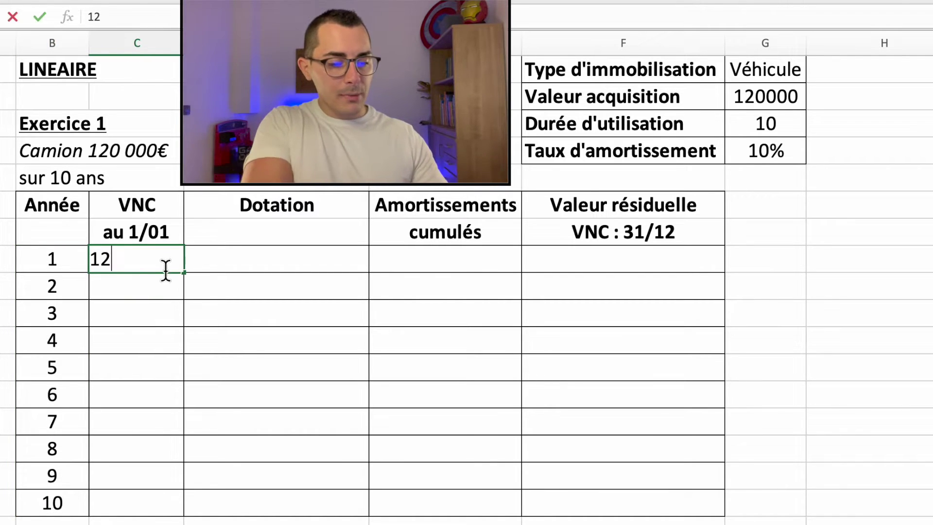
type("0000")
key("Return")
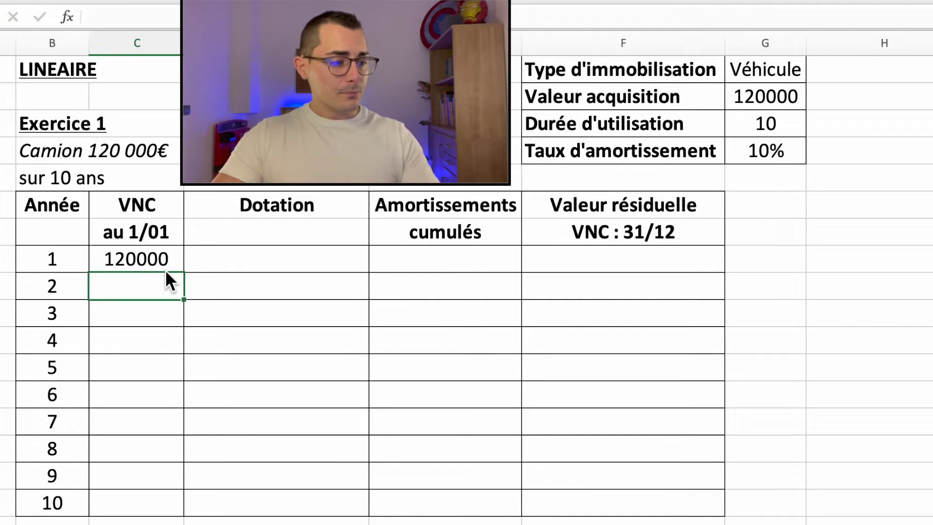
Calculate the year 1 Dotation as opening value times depreciation rate with the formula =C8*G4
left_click(270, 261)
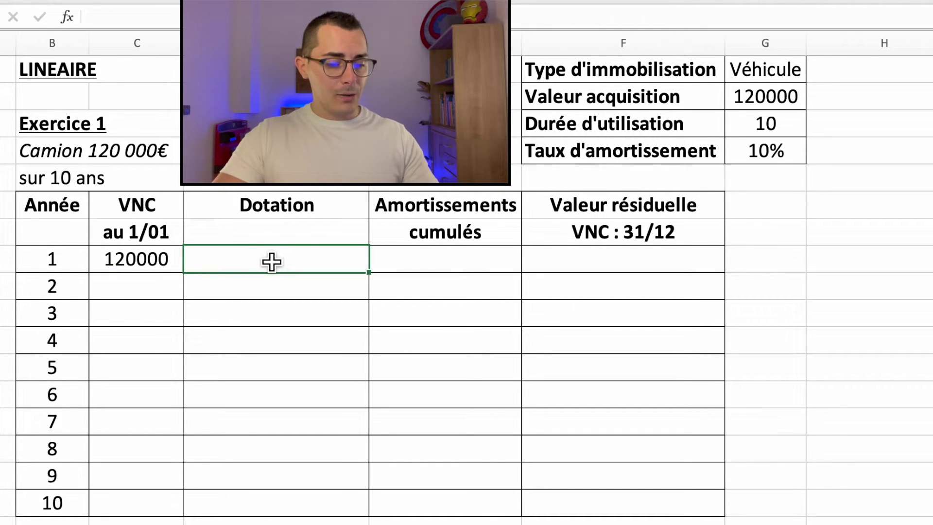
type("=")
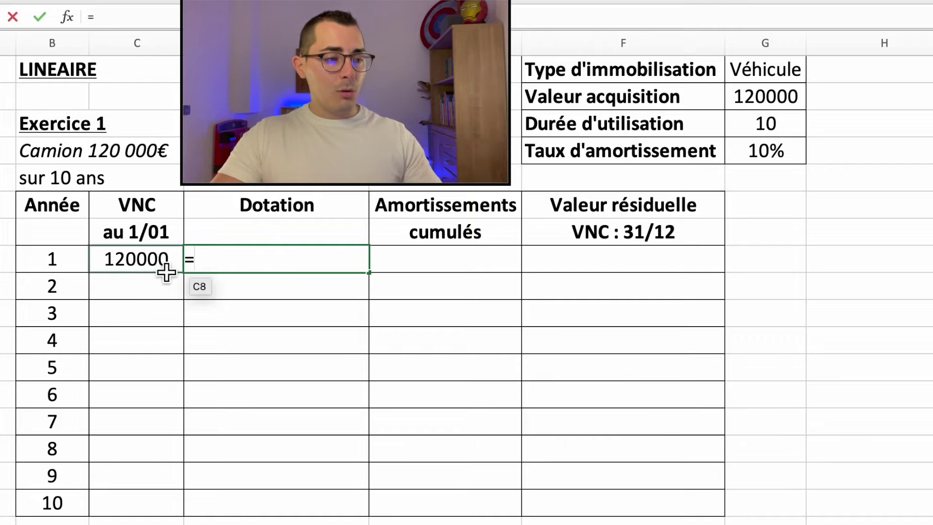
left_click(149, 268)
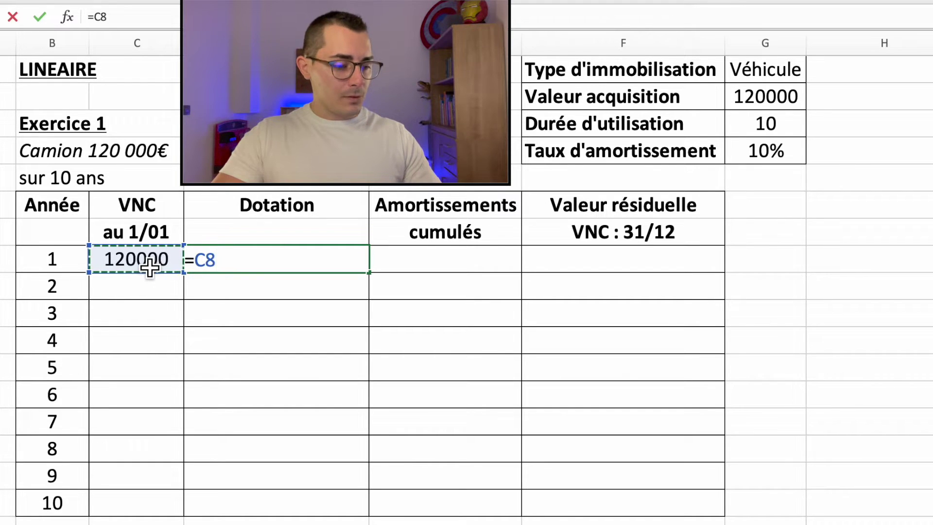
type("*")
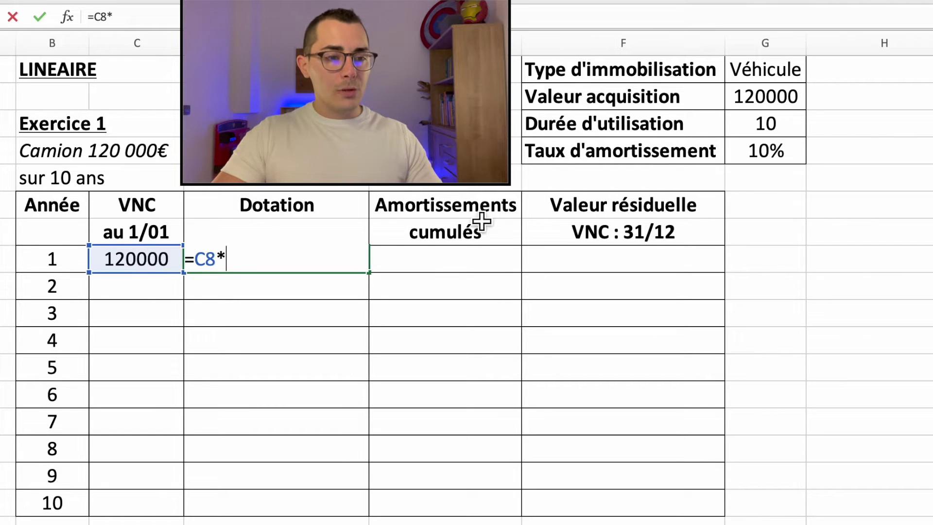
left_click(789, 159)
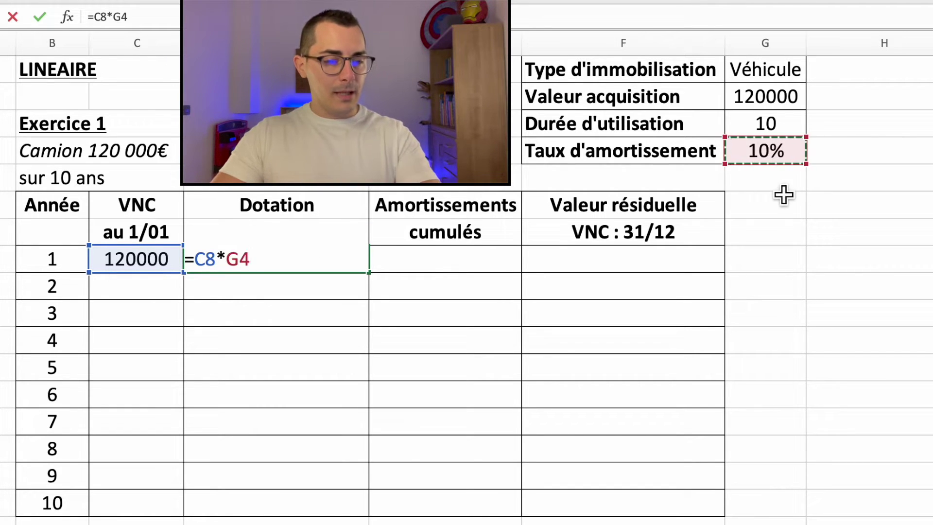
key("Return")
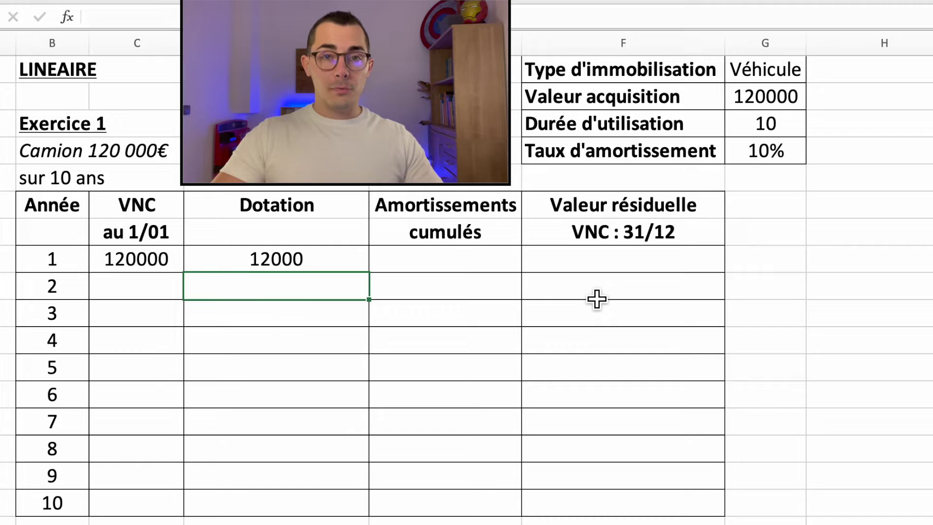
Set the year 1 Amortissements cumulés equal to the year's Dotation with the formula =D8
left_click(486, 268)
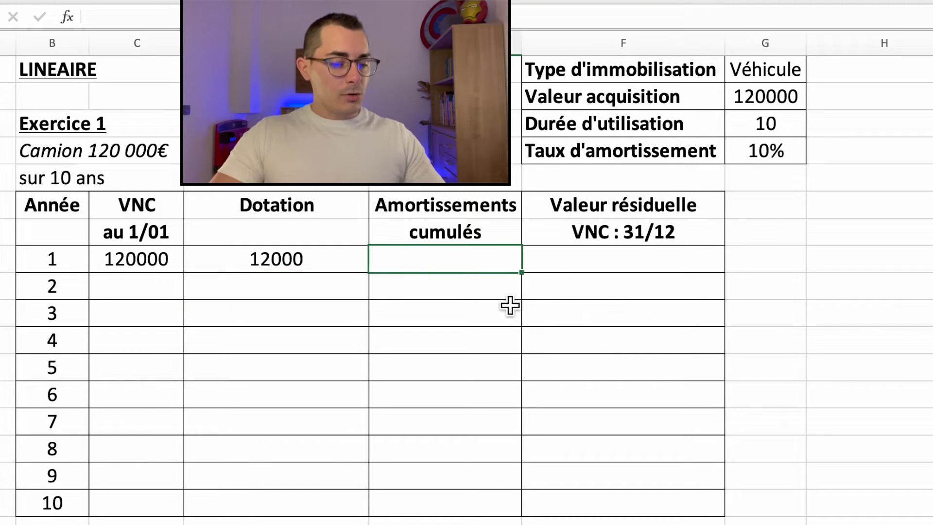
left_click(335, 276)
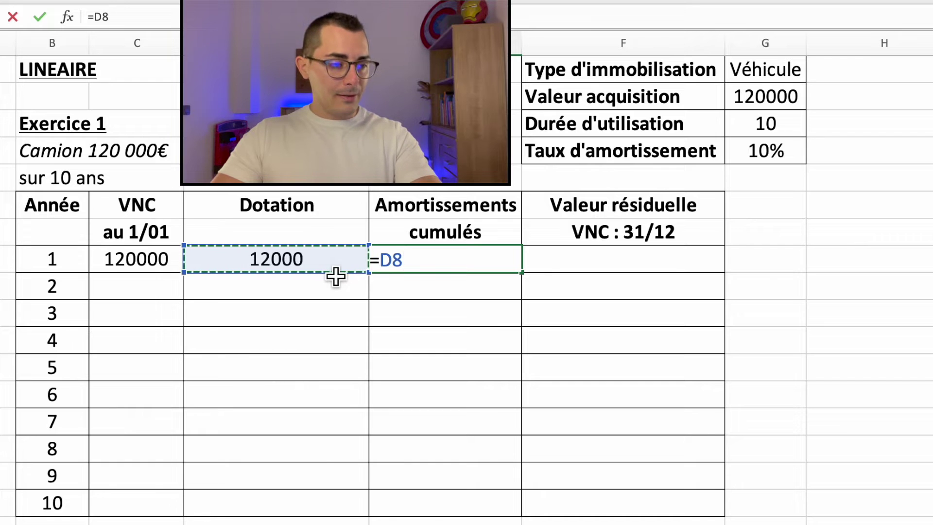
key("Return")
Calculate the year 1 residual value (VNC : 31/12) as opening value minus Dotation, =C8-D8
left_click(658, 264)
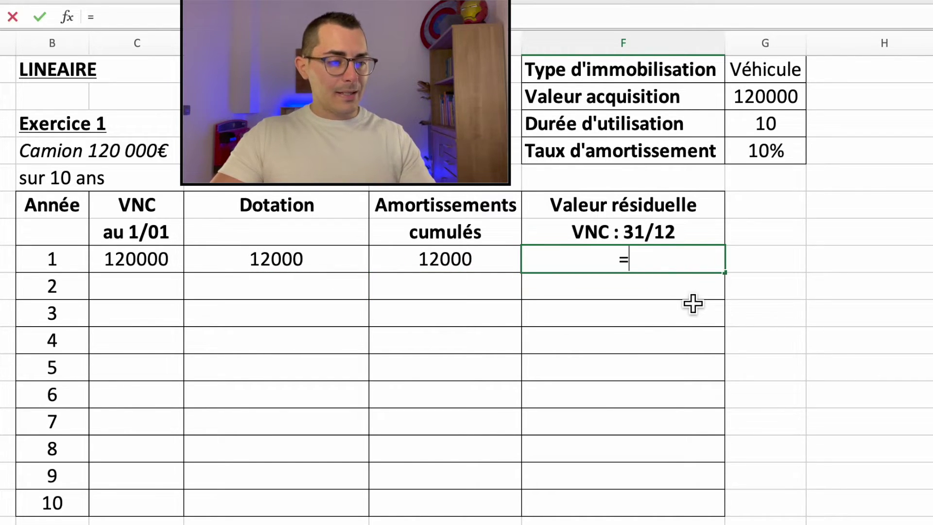
left_click(153, 274)
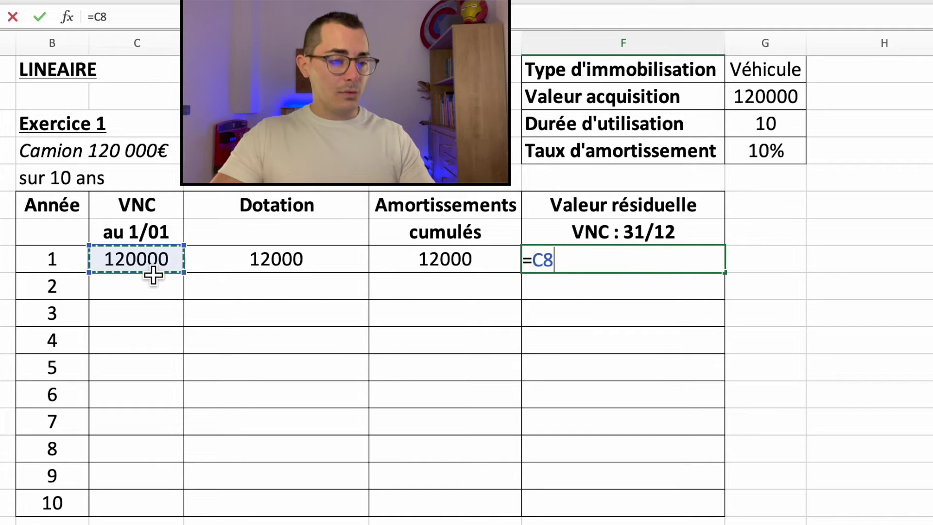
type("-")
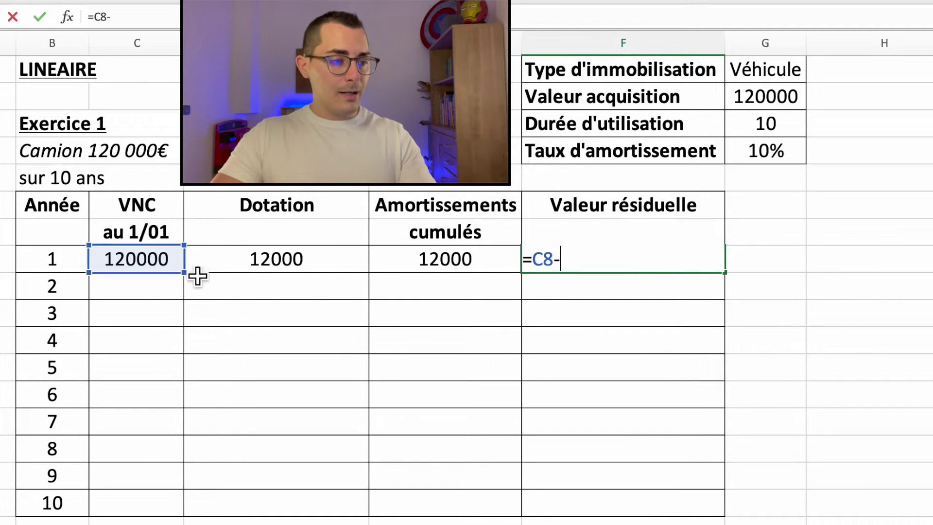
left_click(330, 264)
key("Return")
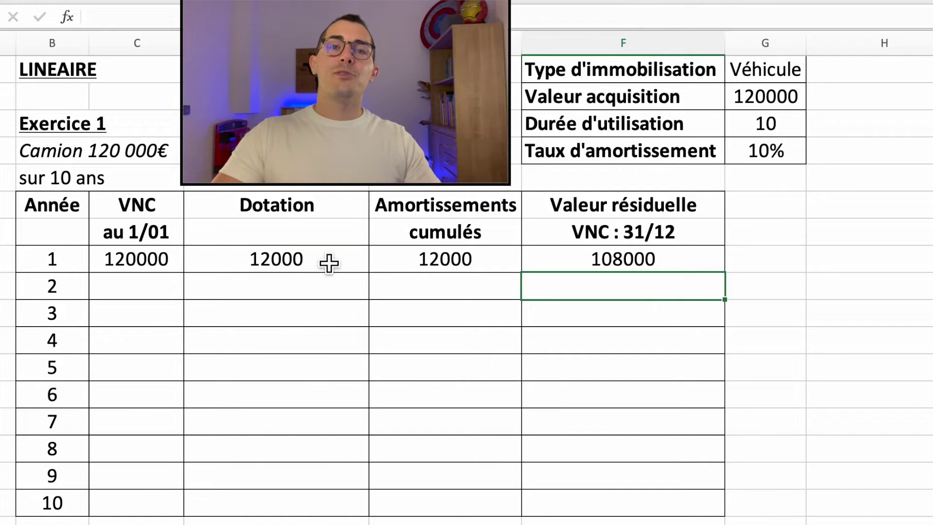
Link the year 2 opening value (VNC au 1/01) to the year 1 residual value with the formula =F8
left_click(174, 292)
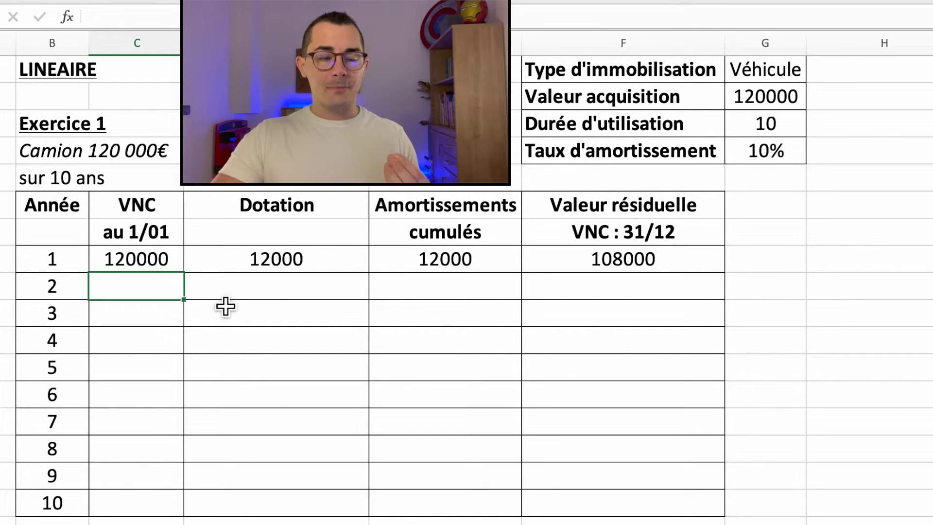
type("=")
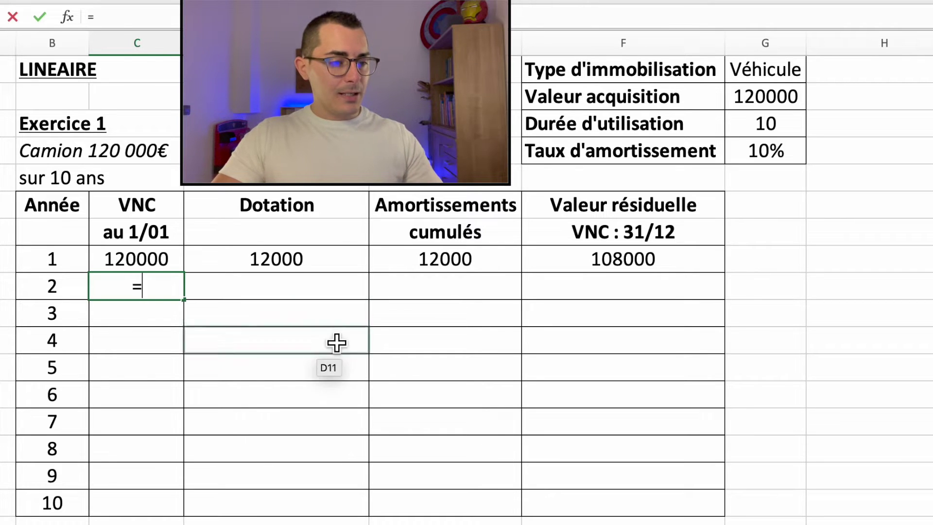
left_click(593, 270)
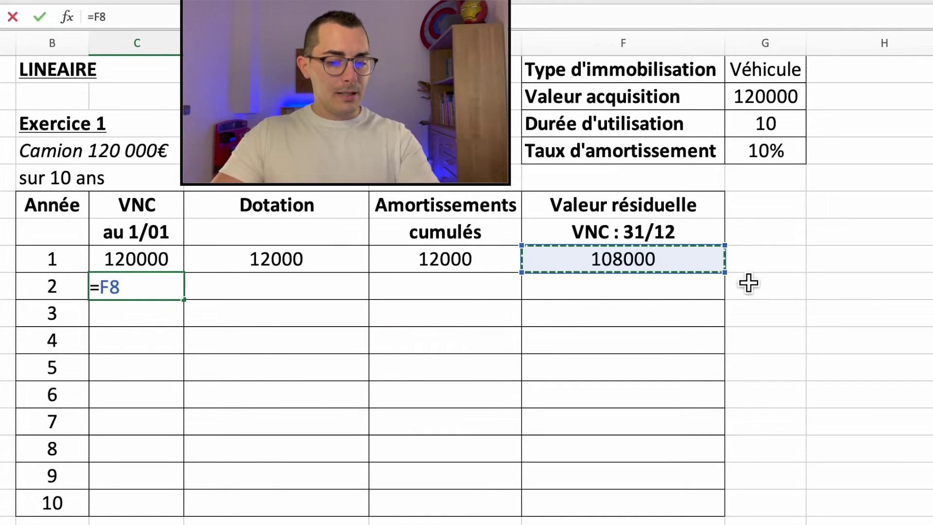
key("Return")
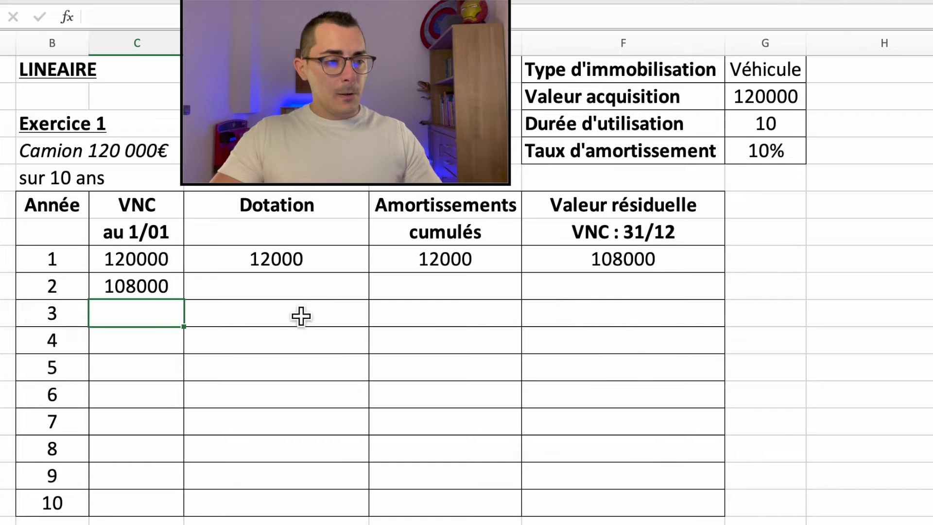
Copy the year 1 Dotation formula down the column through year 10
left_click(322, 296)
left_click(354, 261)
left_click_drag(370, 273, 351, 514)
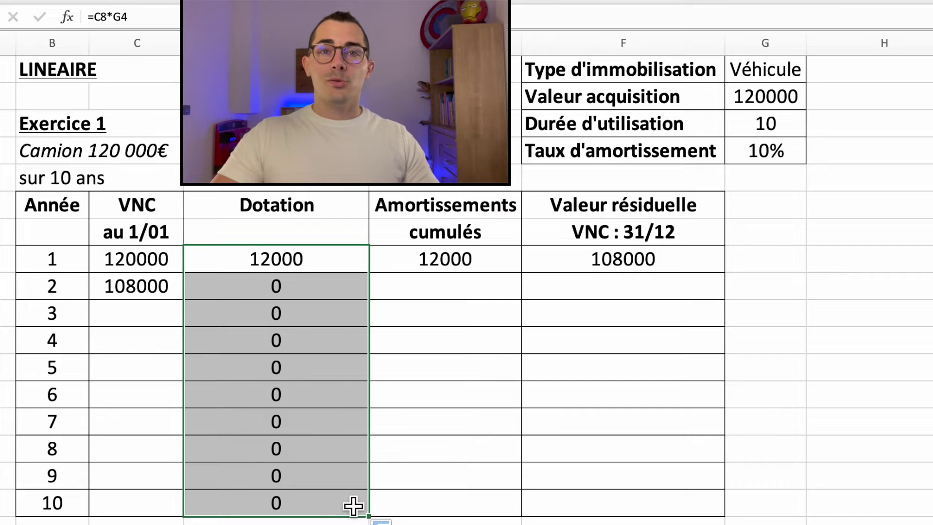
left_click(422, 421)
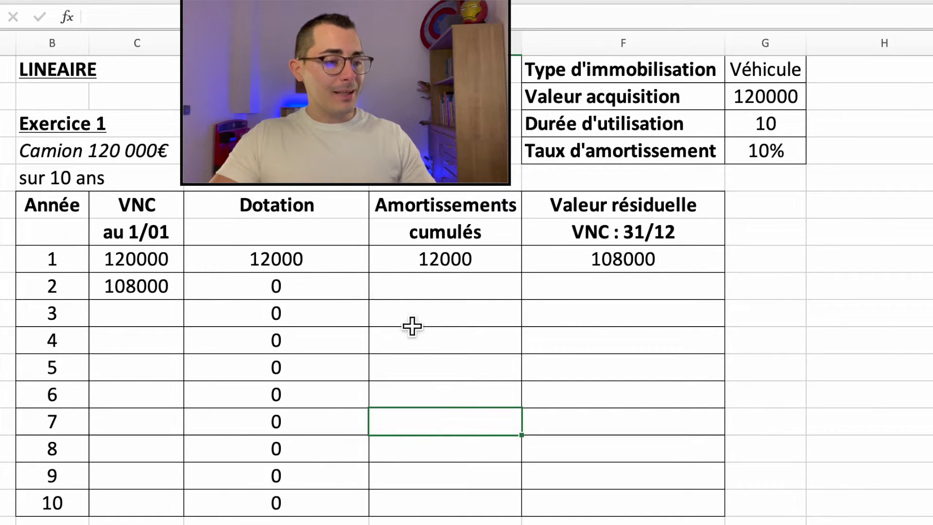
Make both references in the year 1 Dotation formula absolute so it reads =$C$8*$G$4
left_click(354, 268)
double_click(350, 267)
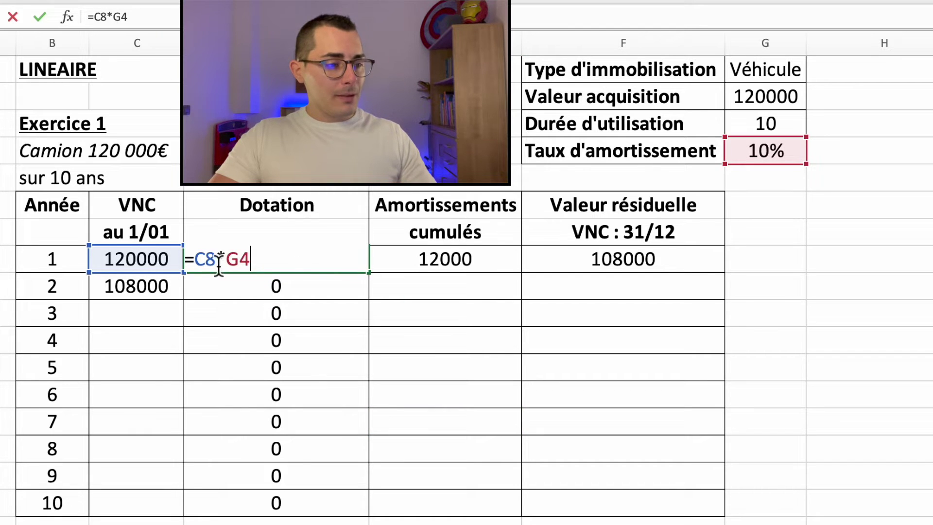
left_click(202, 261)
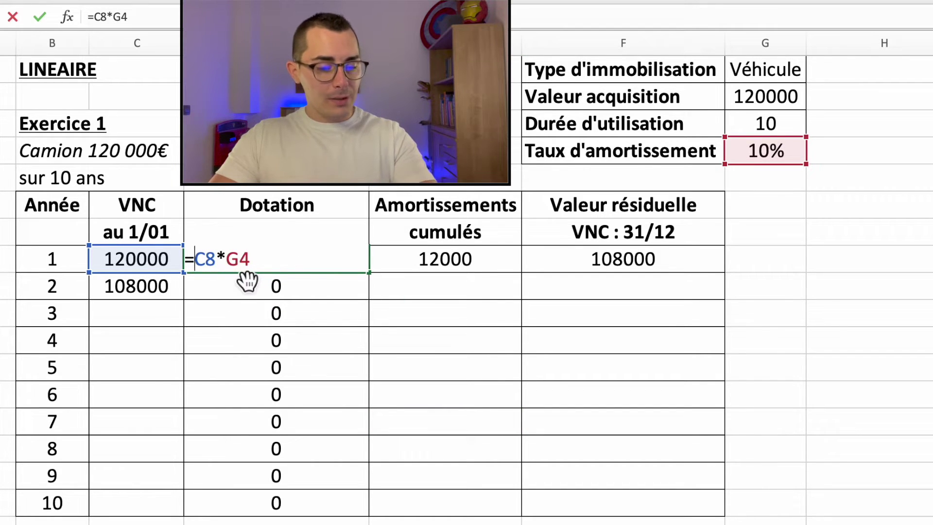
type("$")
key("Right")
type("$C$8*")
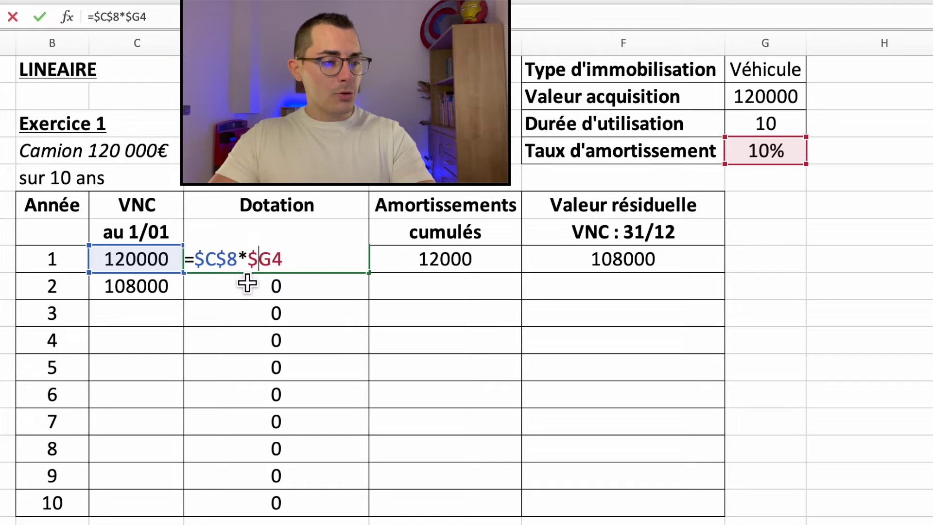
type("$")
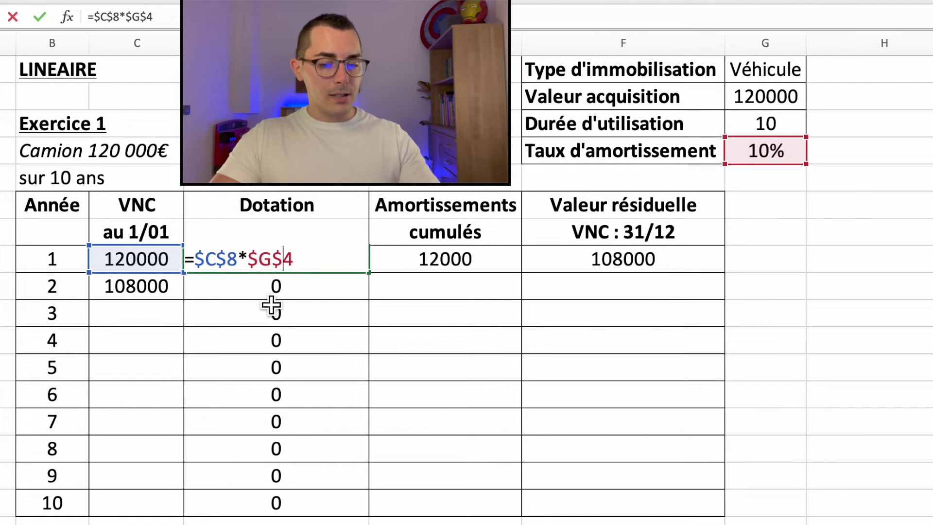
key("Return")
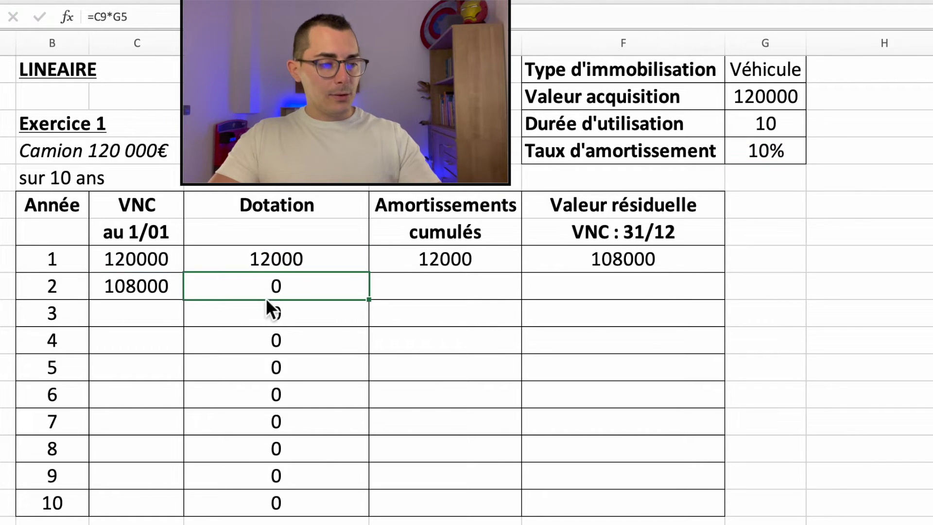
Copy the corrected year 1 Dotation formula down through year 10 and inspect the formula in year 5
left_click(312, 267)
left_click_drag(377, 283, 356, 510)
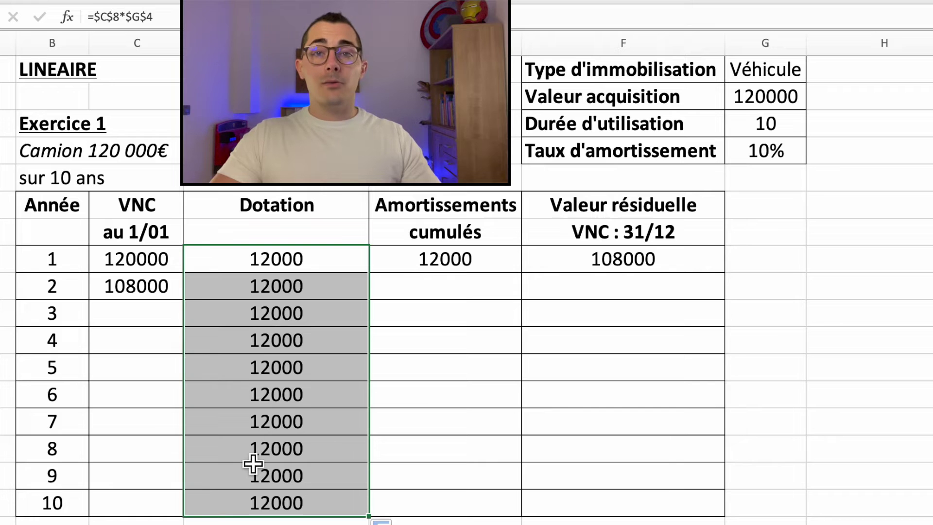
left_click(428, 433)
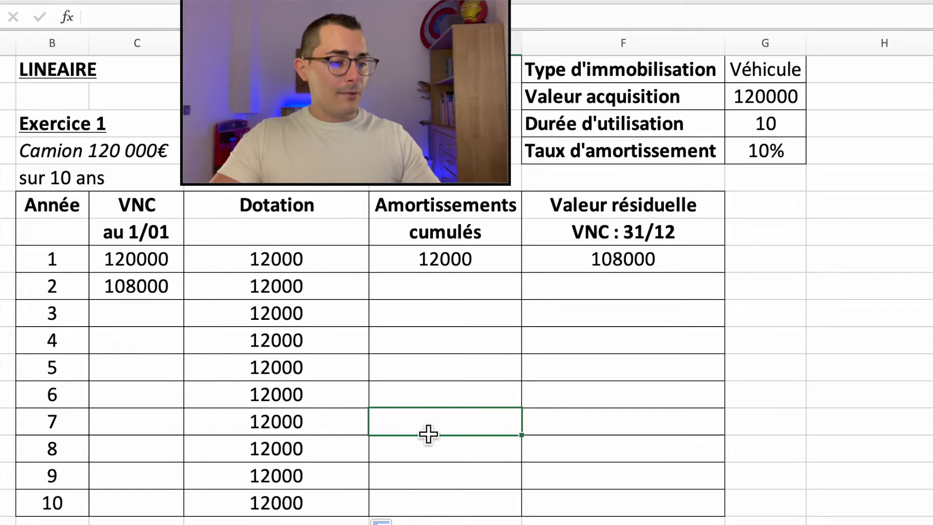
double_click(299, 365)
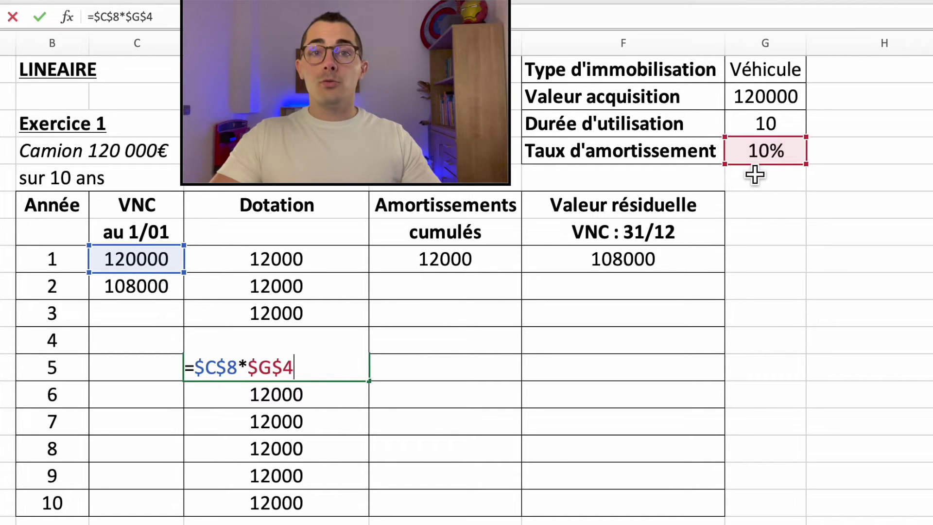
key("ctrl+Return")
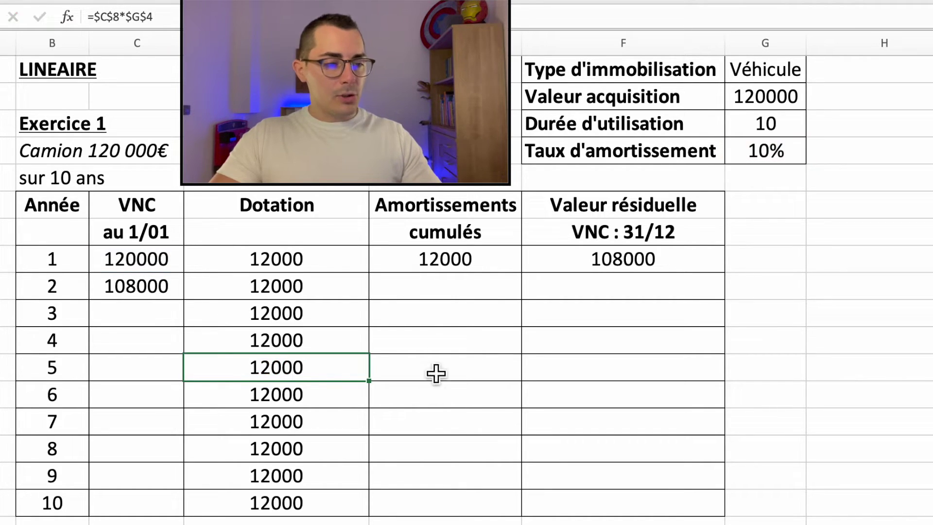
Calculate the year 2 Amortissements cumulés as the previous cumulative amount plus the year's Dotation, =E8+D9
left_click(457, 296)
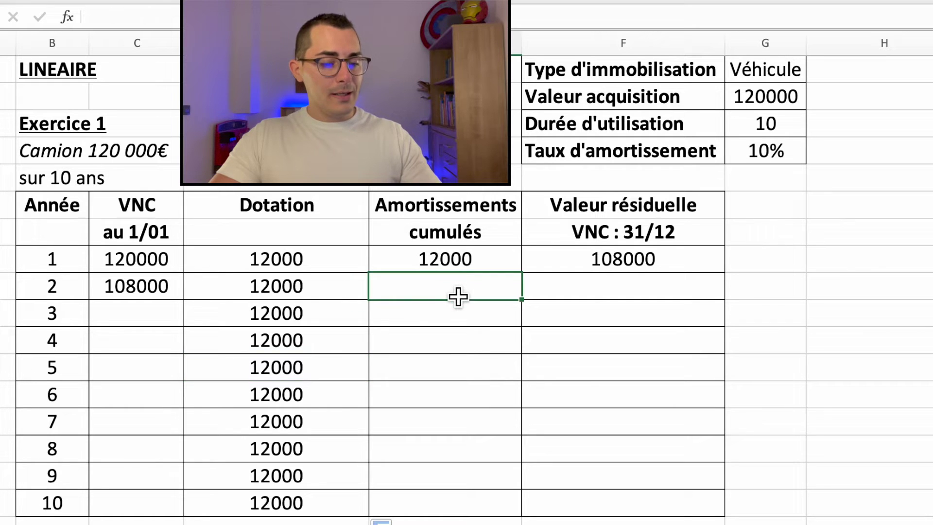
type("=")
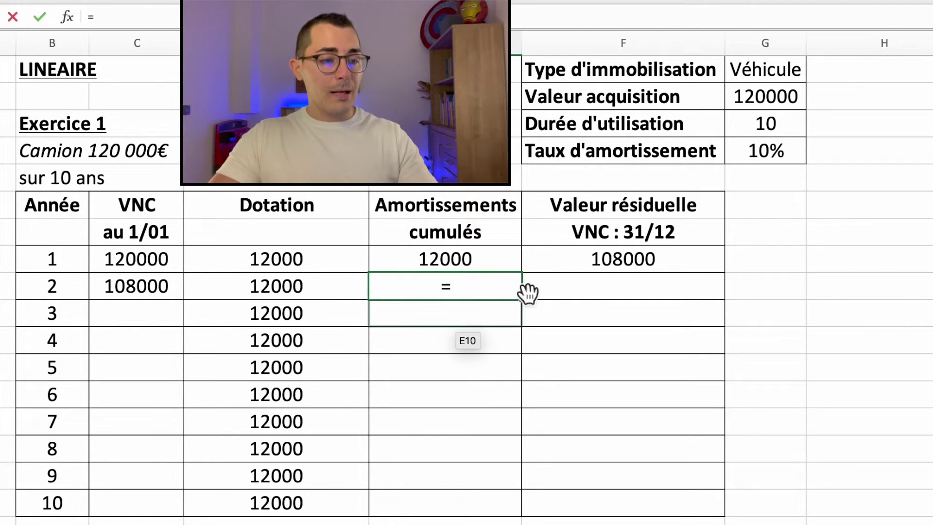
left_click(509, 269)
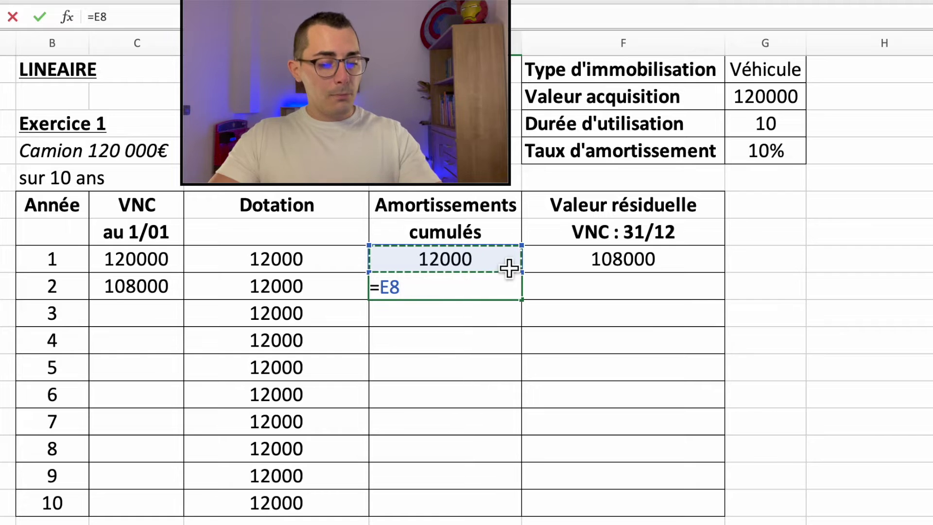
type("+")
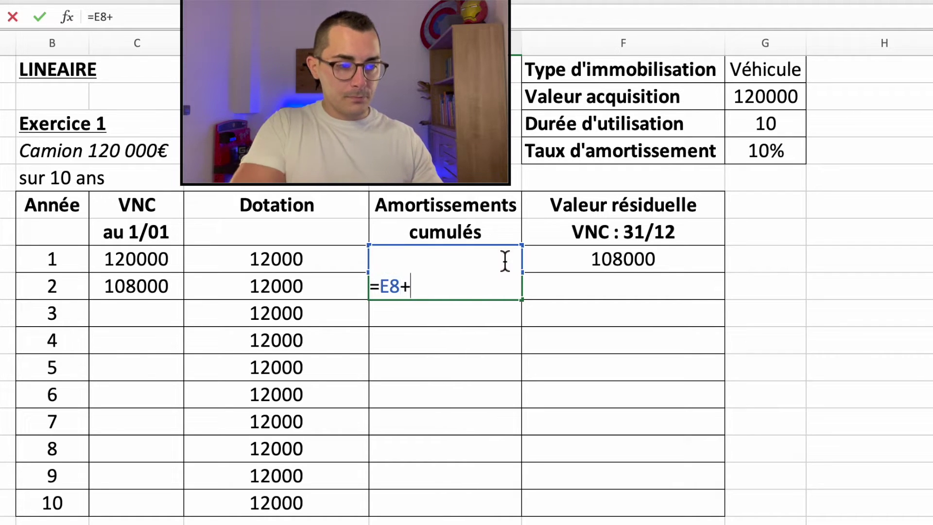
left_click(328, 293)
key("Return")
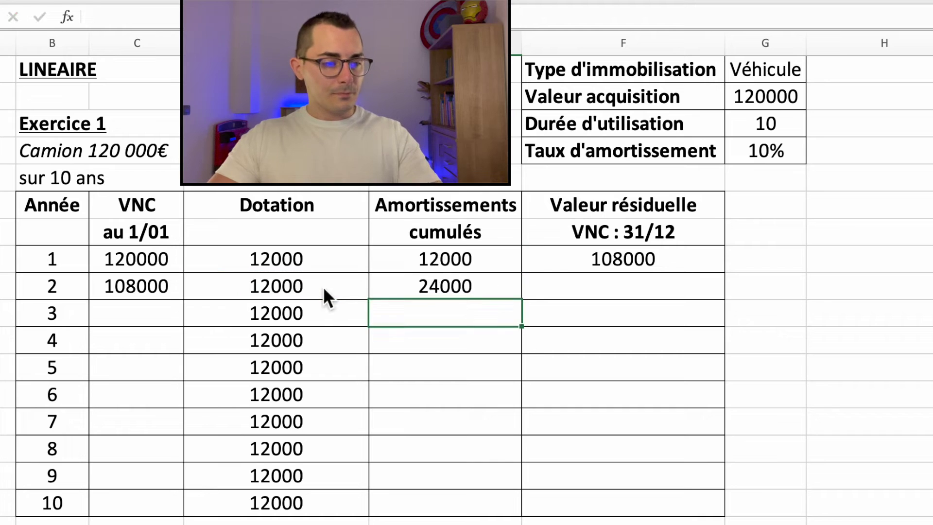
Copy the year 1 residual value formula and the year 2 Amortissements cumulés formula down their columns through year 10
left_click(651, 293)
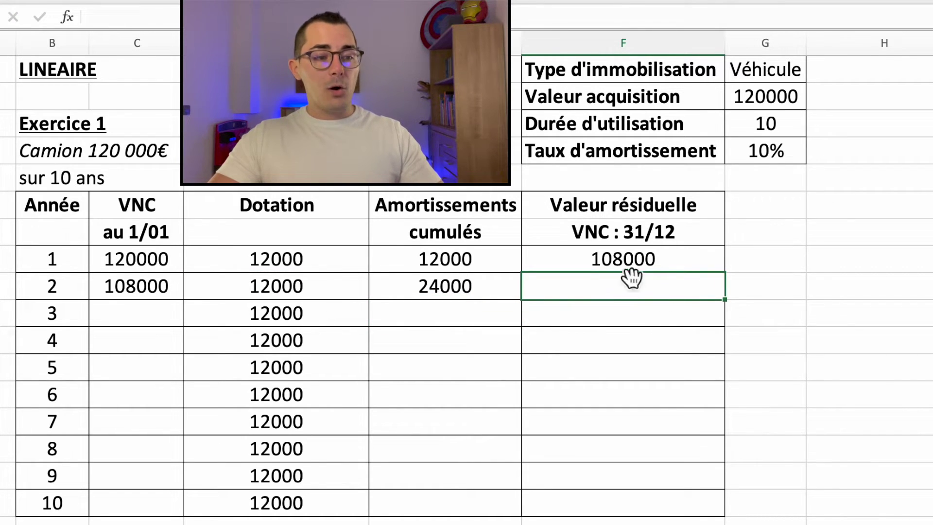
left_click(680, 267)
left_click_drag(729, 280, 707, 515)
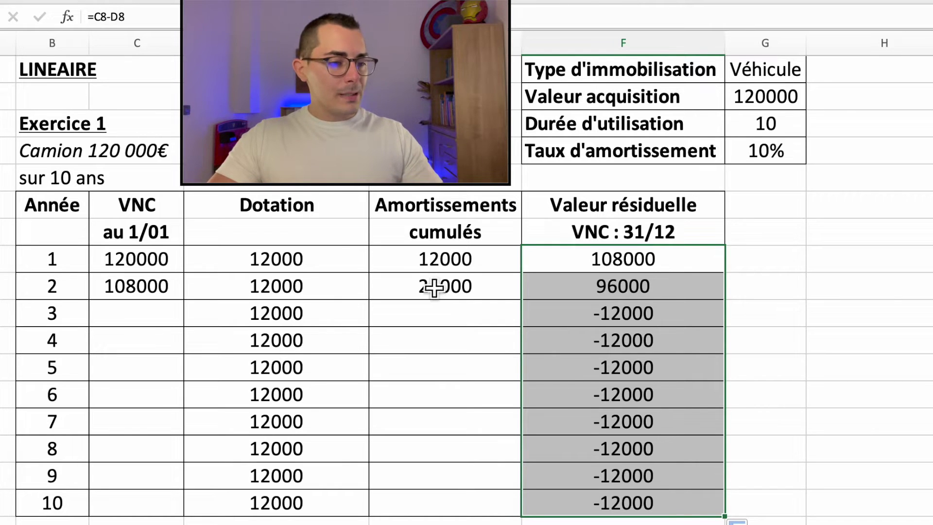
left_click(457, 297)
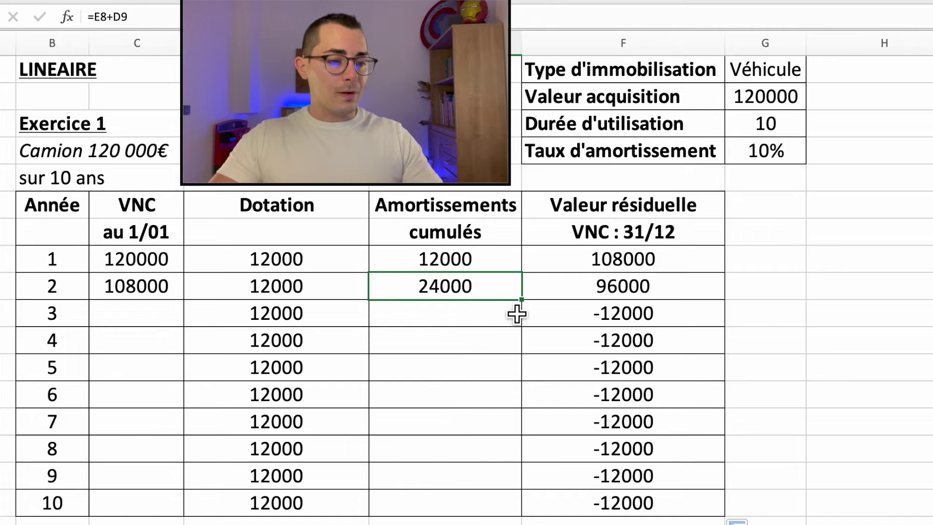
left_click_drag(525, 417, 523, 514)
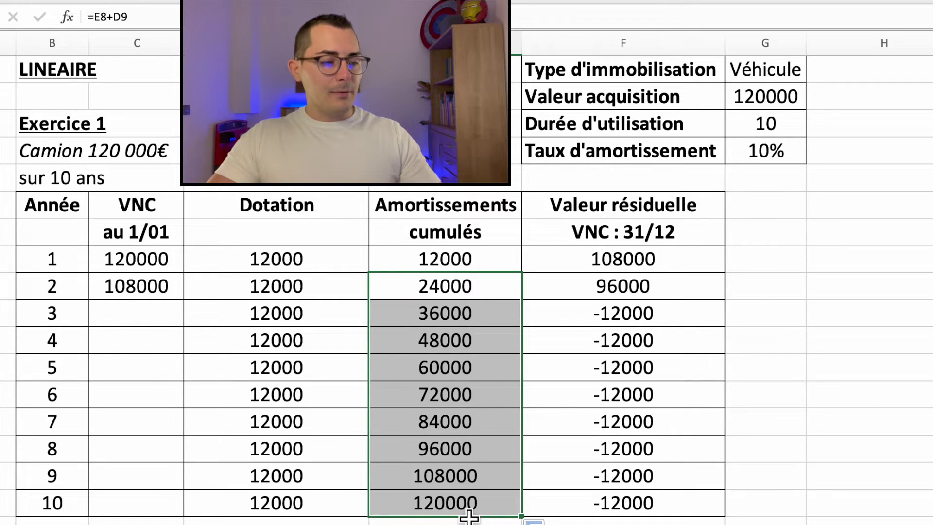
Copy the year 2 opening value formula (VNC au 1/01) down the column through year 10
left_click(132, 311)
left_click(168, 296)
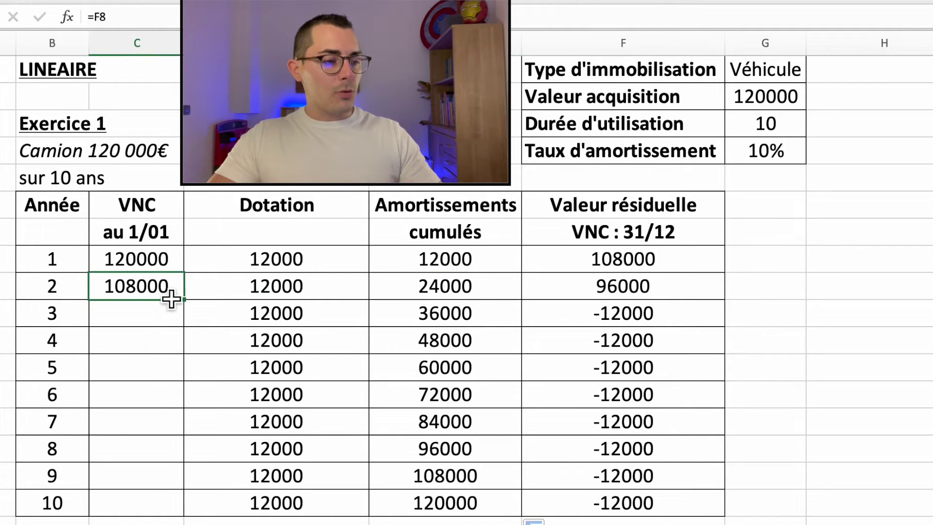
left_click_drag(187, 306, 187, 511)
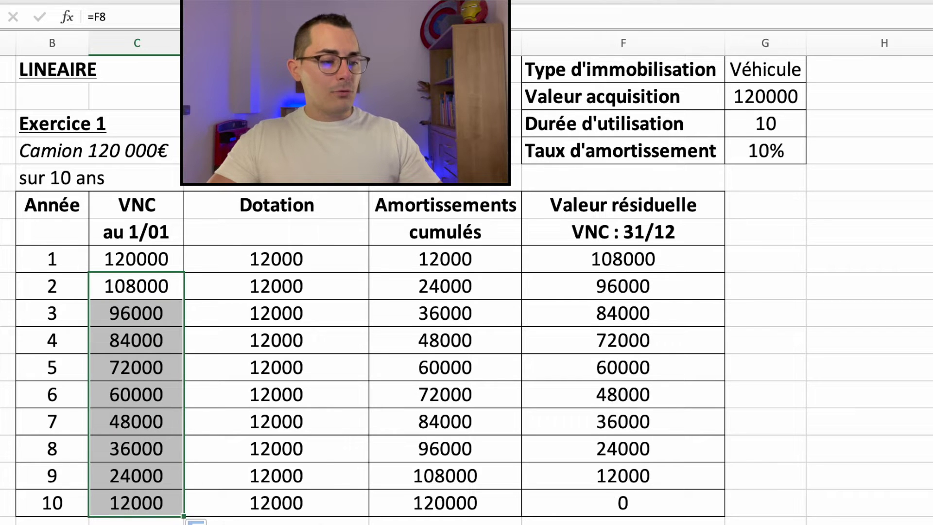
left_click(253, 522)
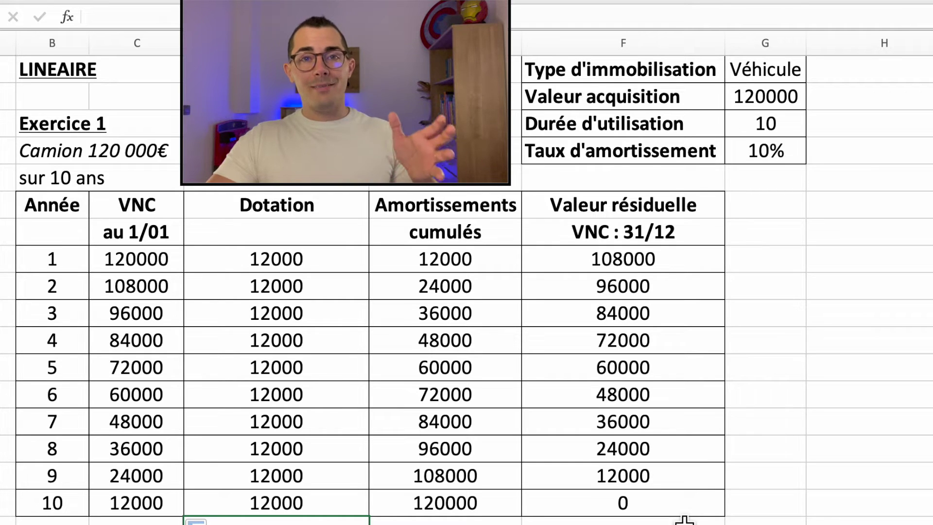
left_click(826, 362)
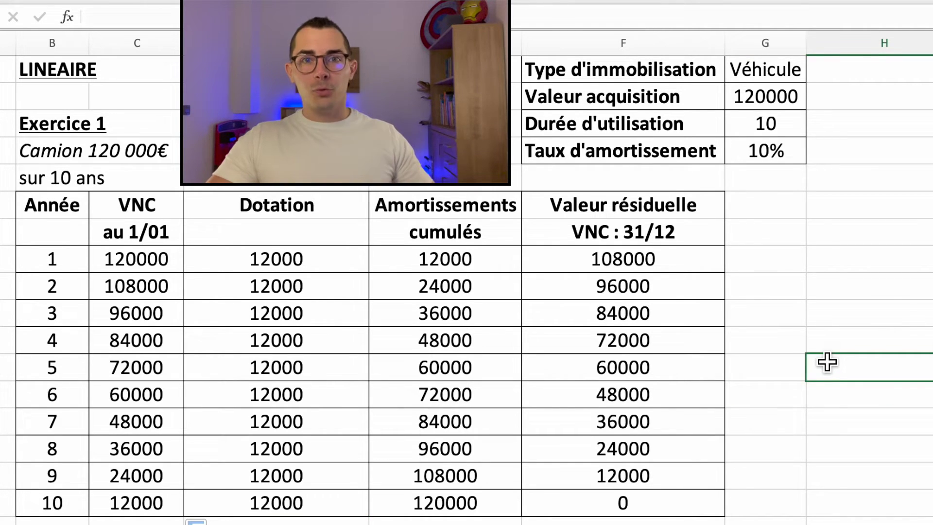
Test the table by setting the year 1 opening value (VNC au 1/01) to 350000
left_click(171, 265)
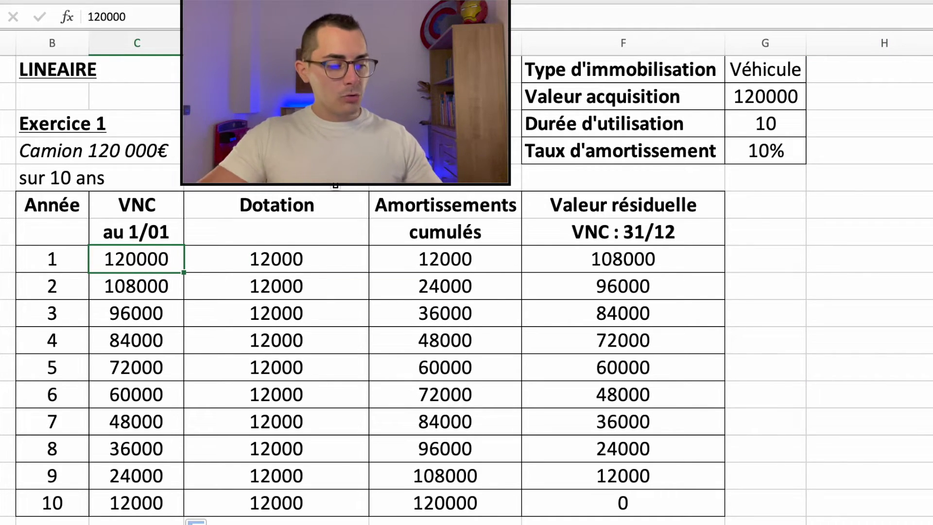
type("350000")
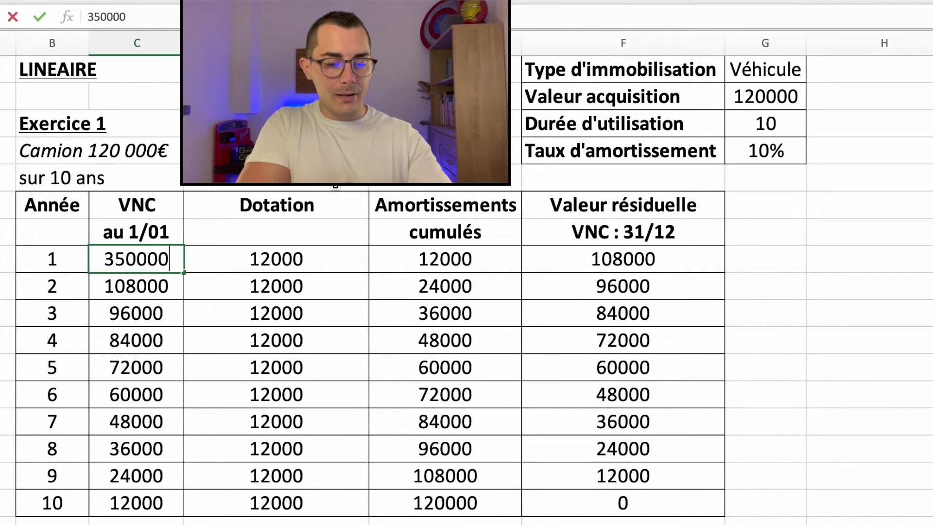
key("Return")
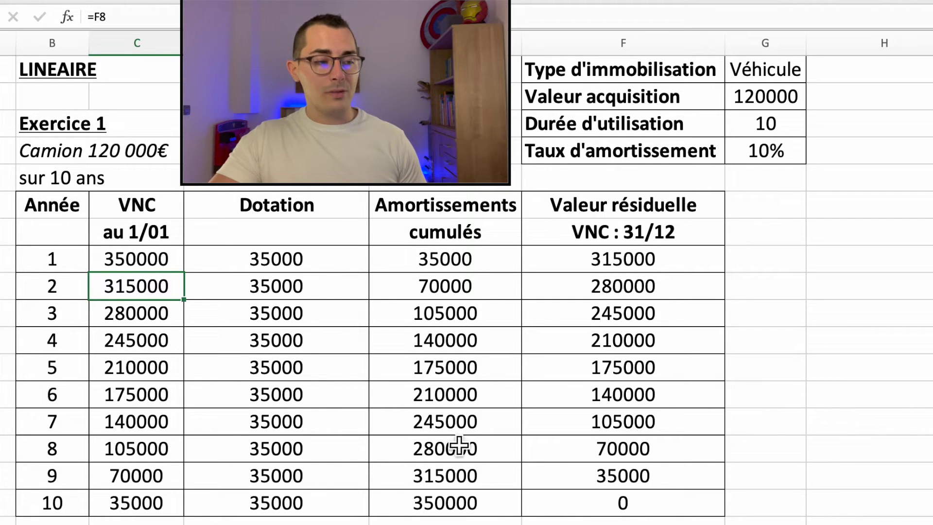
Set the year 1 opening value (VNC au 1/01) to 432000
left_click(153, 267)
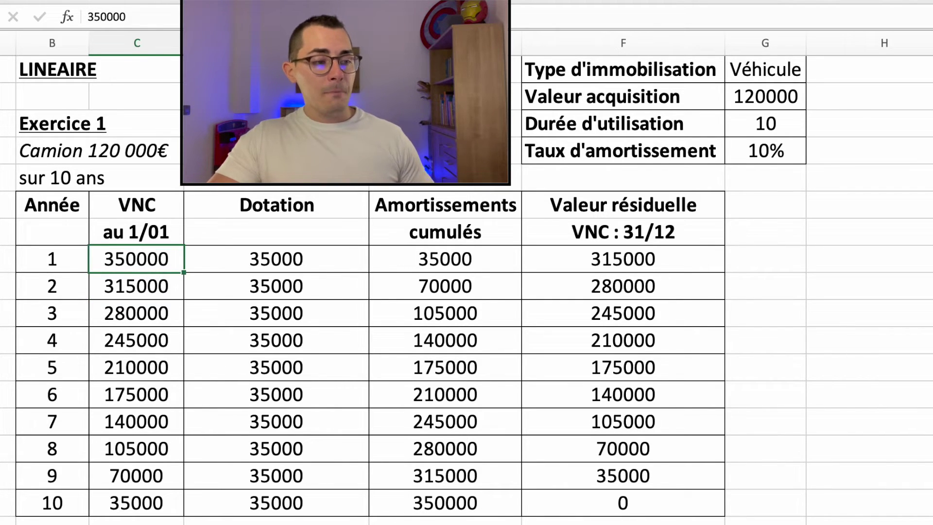
type("43")
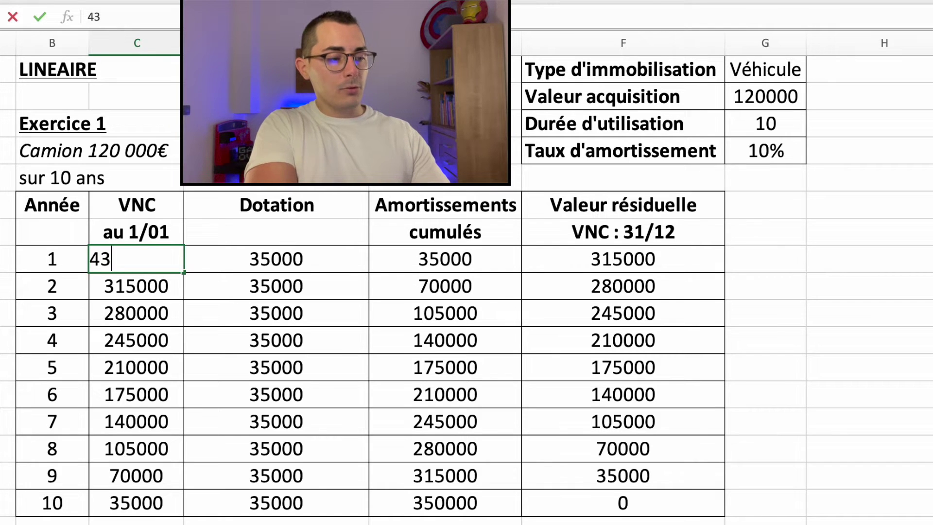
type("2000")
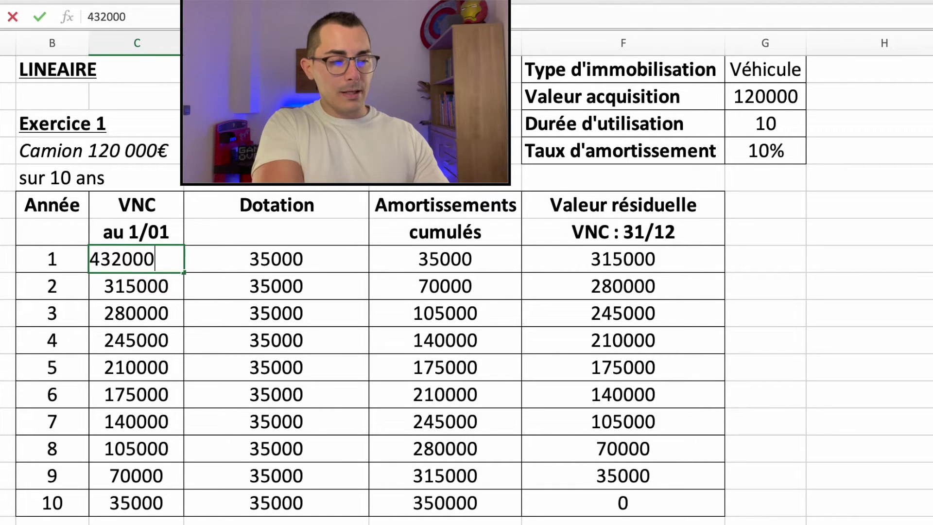
key("Return")
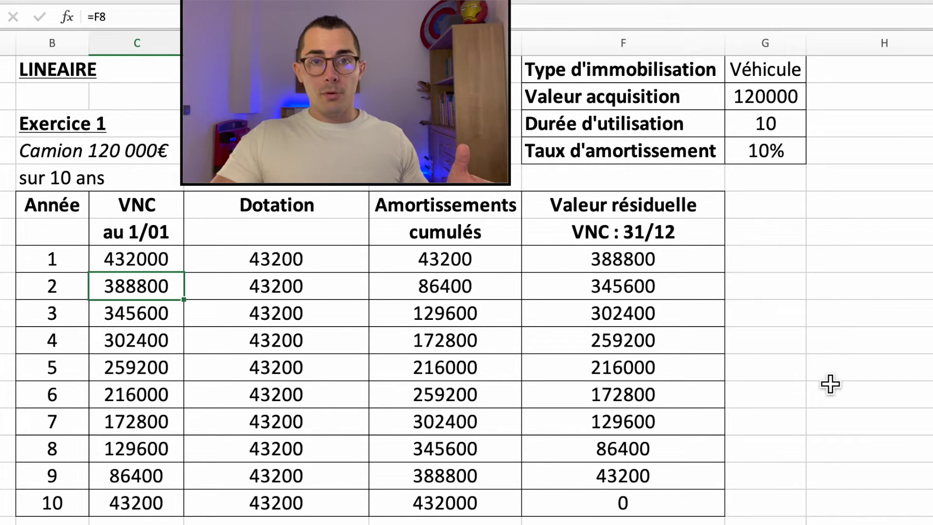
Change the Taux d'amortissement formula to =1/5 and check the year 5 residual value
left_click(783, 157)
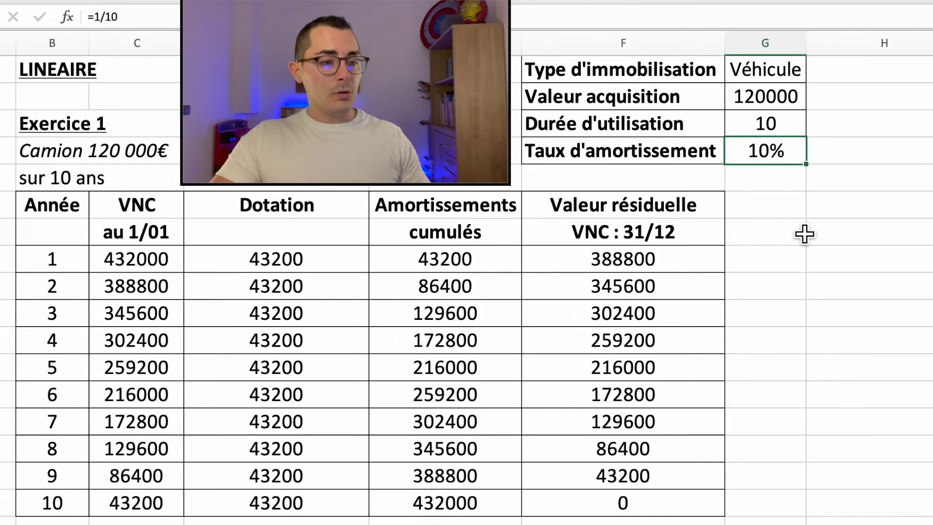
left_click(178, 18)
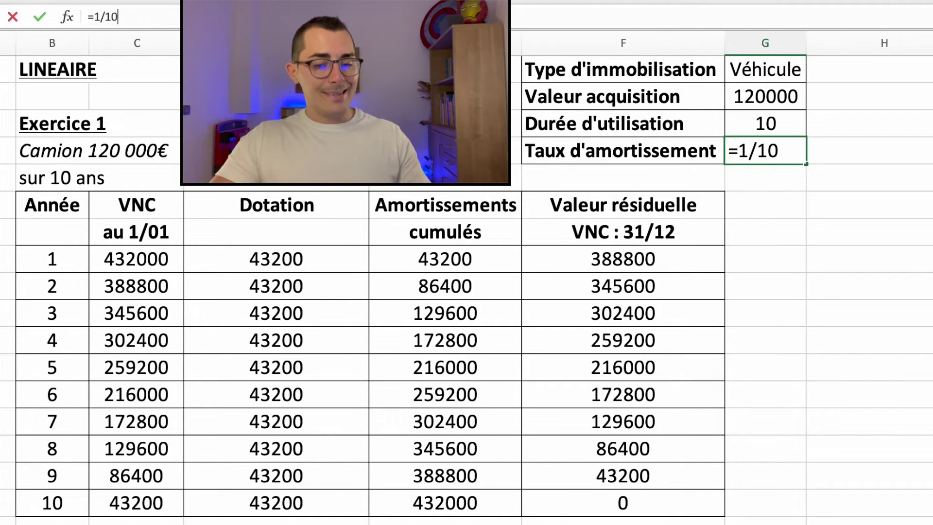
key("BackSpace")
key("BackSpace")
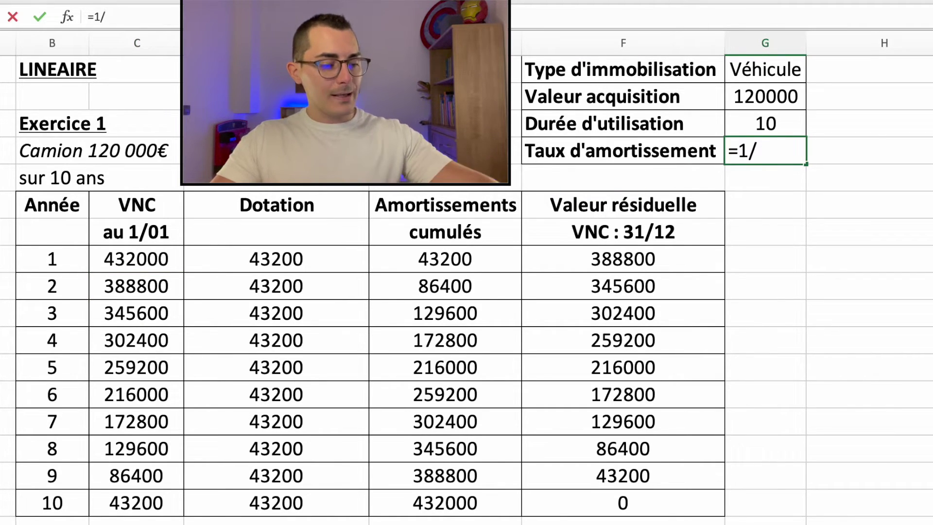
type("5")
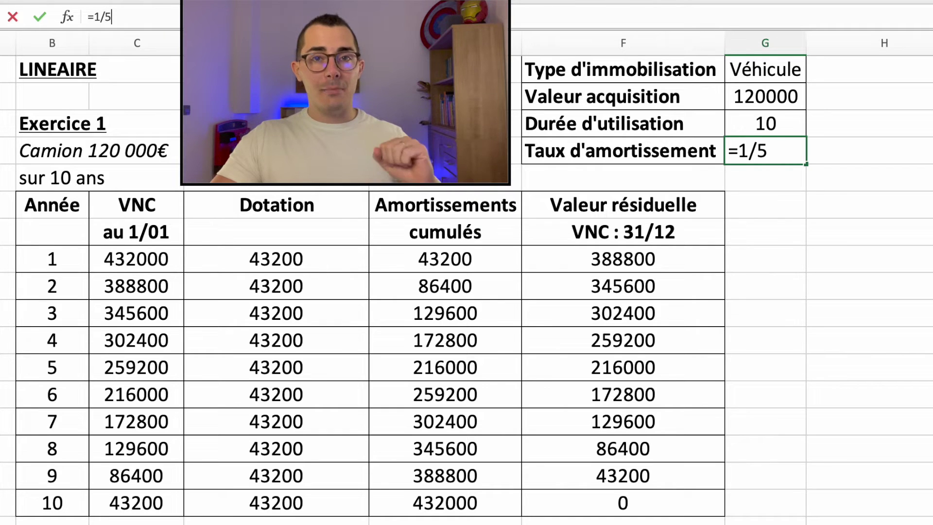
key("Return")
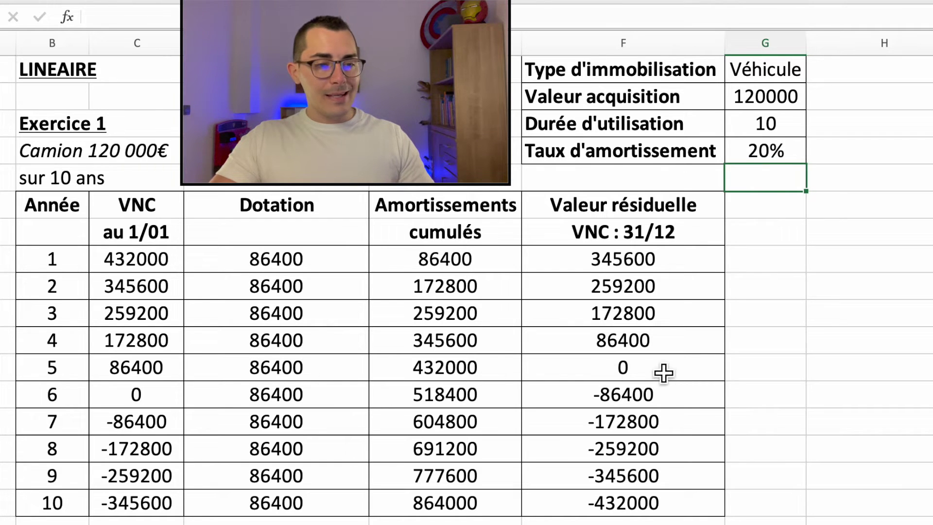
left_click(627, 378)
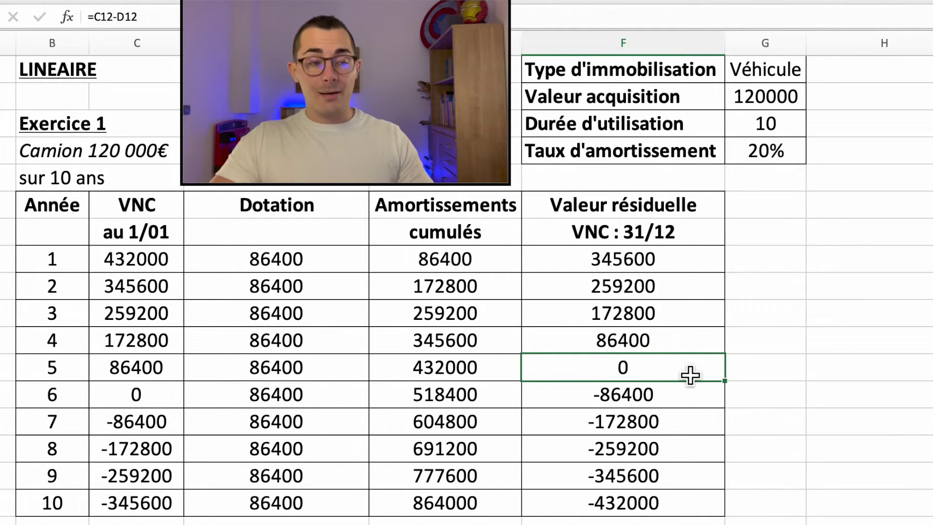
Try clearing the amounts for years 6 to 10 in the straight-line table and undo the deletion
left_click_drag(133, 396, 618, 498)
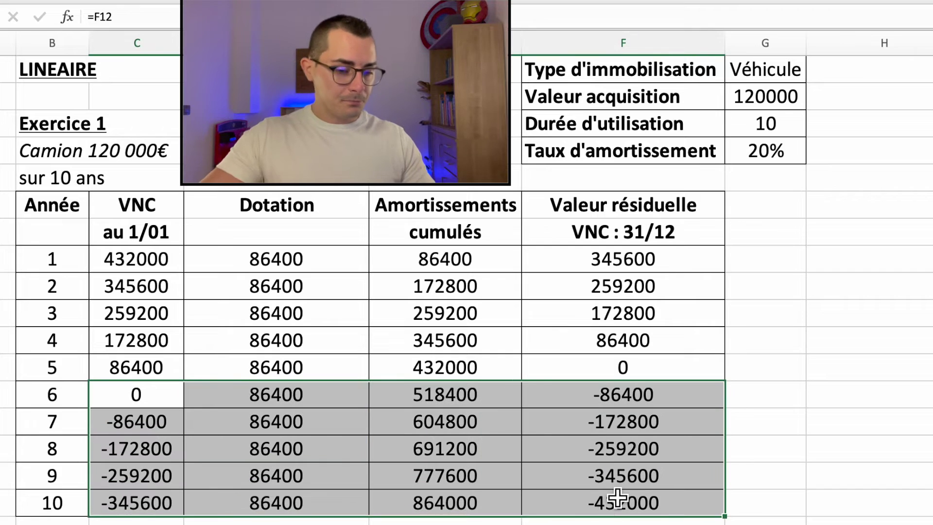
key("Delete")
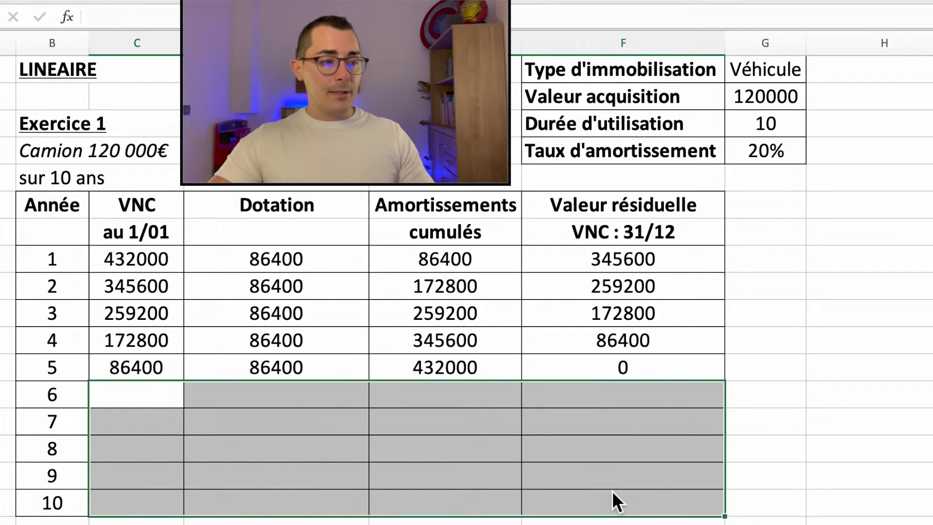
left_click(455, 457)
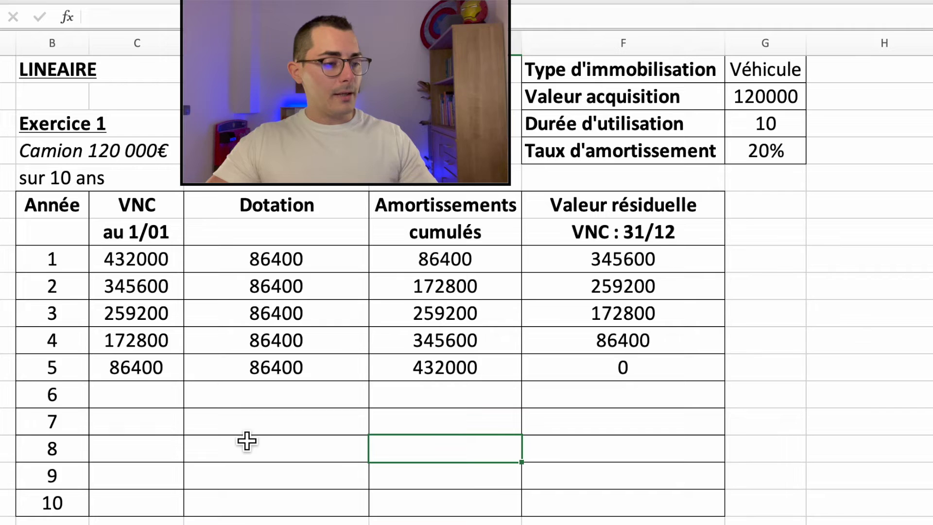
key("super+z")
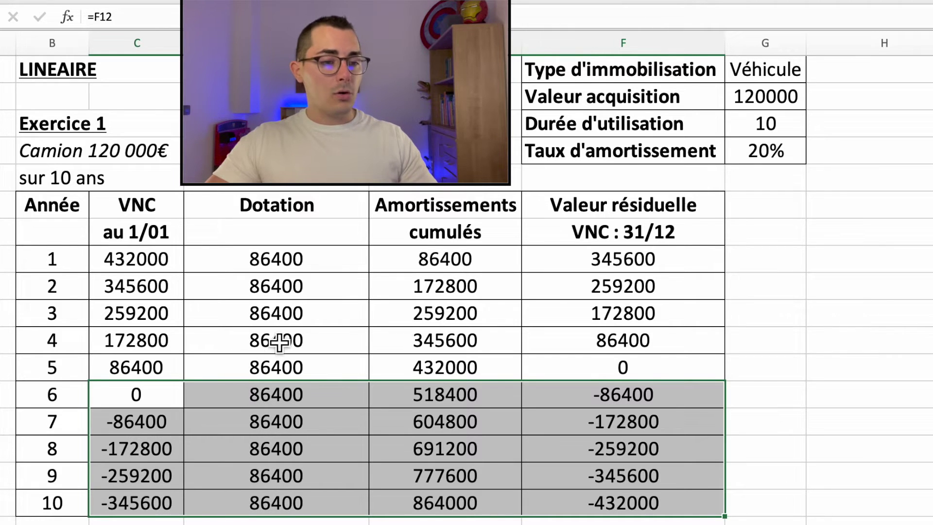
Change the Taux d'amortissement formula of the LINEAIRE exercise to =1/10
double_click(804, 155)
key("BackSpace")
type("10")
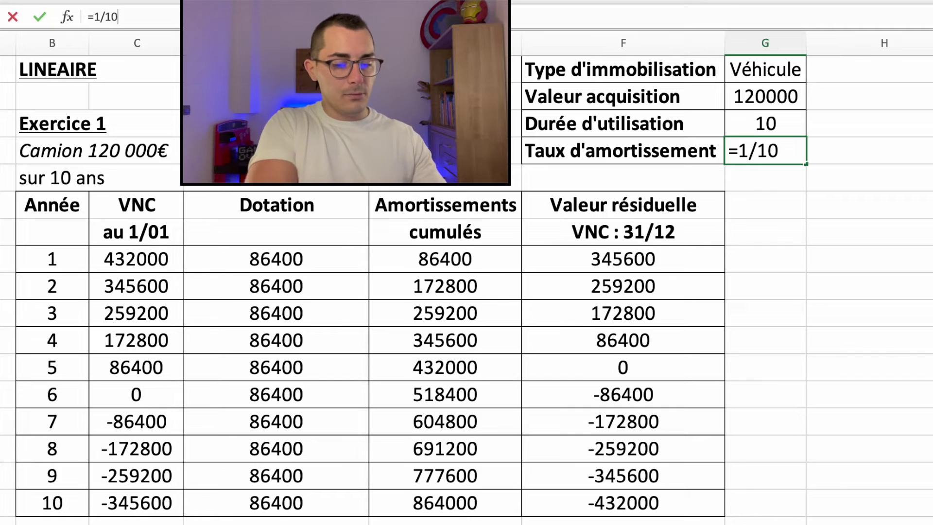
key("Return")
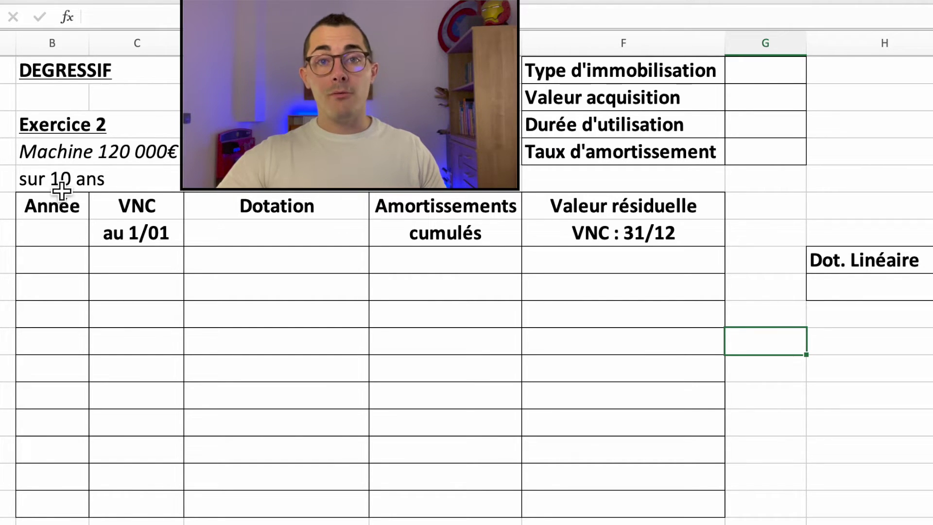
In the DEGRESSIF exercise, enter Machine as the Type d'immobilisation and 120000 as the Valeur acquisition
left_click(767, 77)
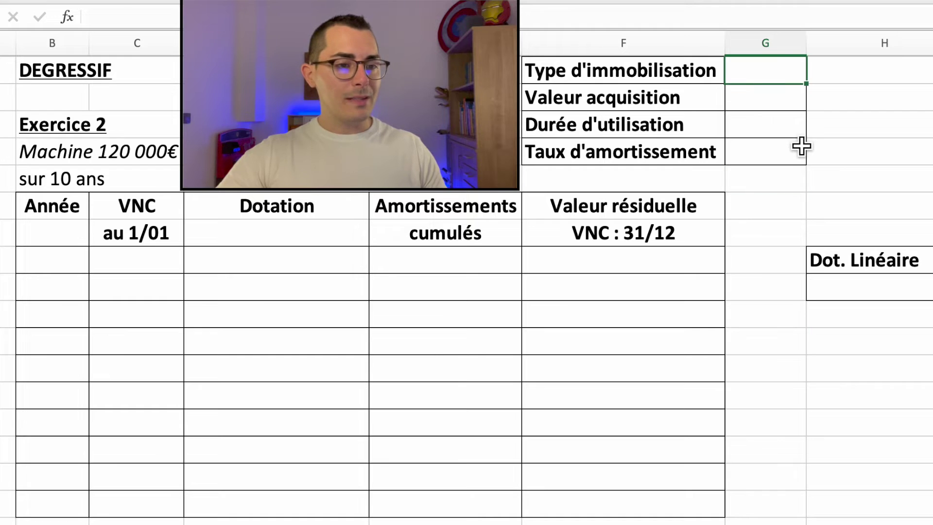
type("Machine")
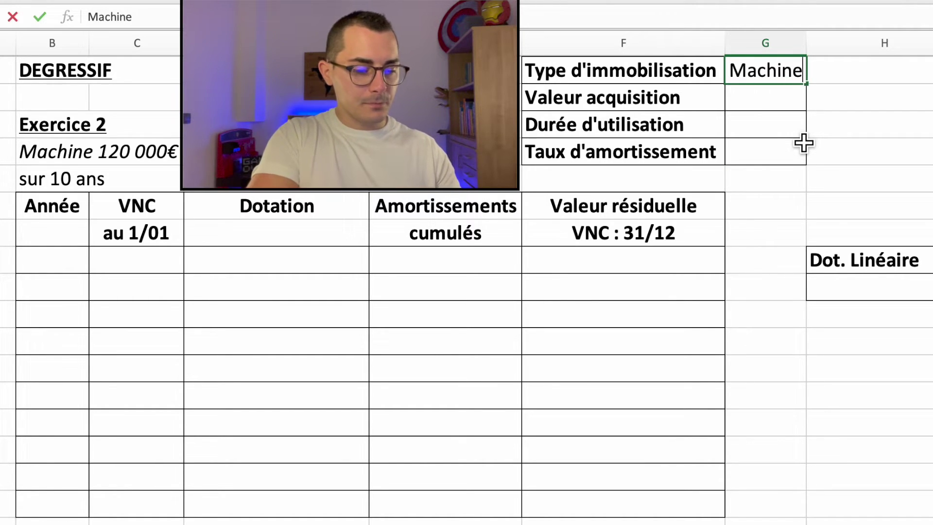
key("Return")
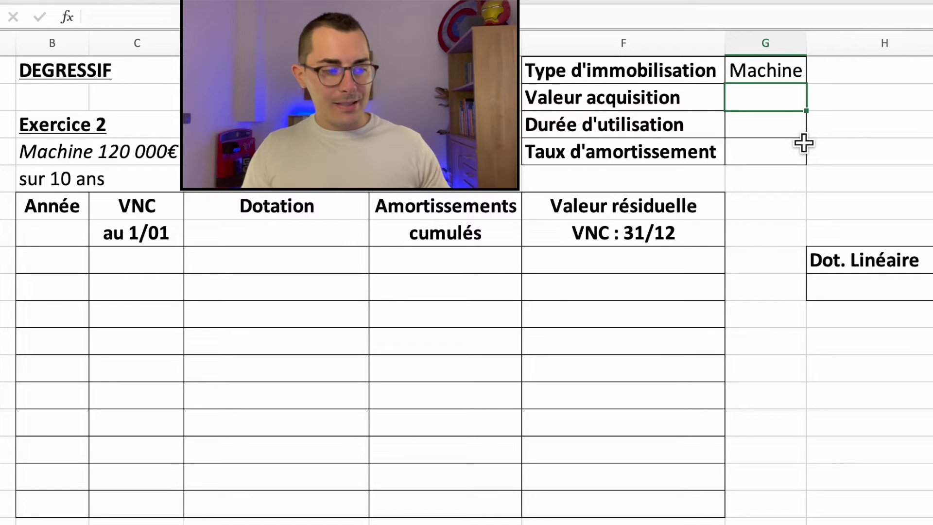
type("120")
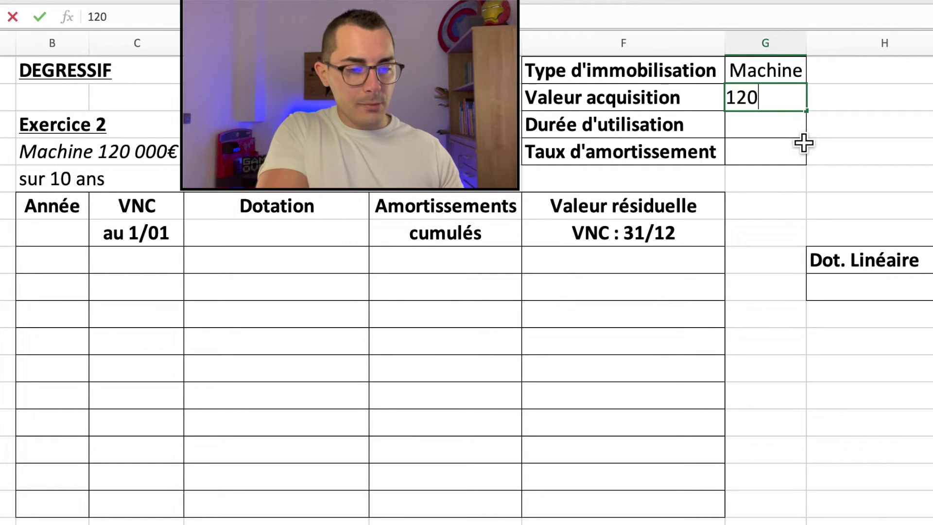
type("000")
key("Return")
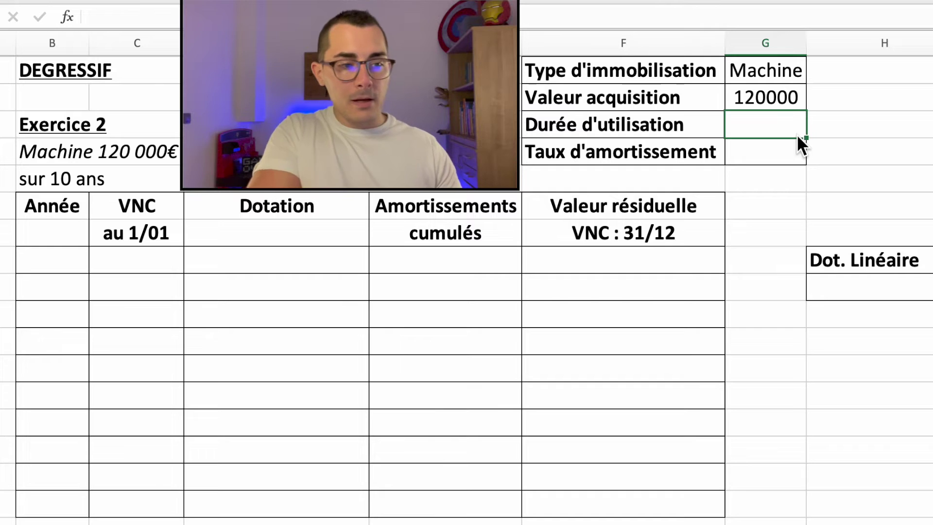
Set the DEGRESSIF exercise's Durée d'utilisation to 10 and its Taux d'amortissement to =1/10
type("10")
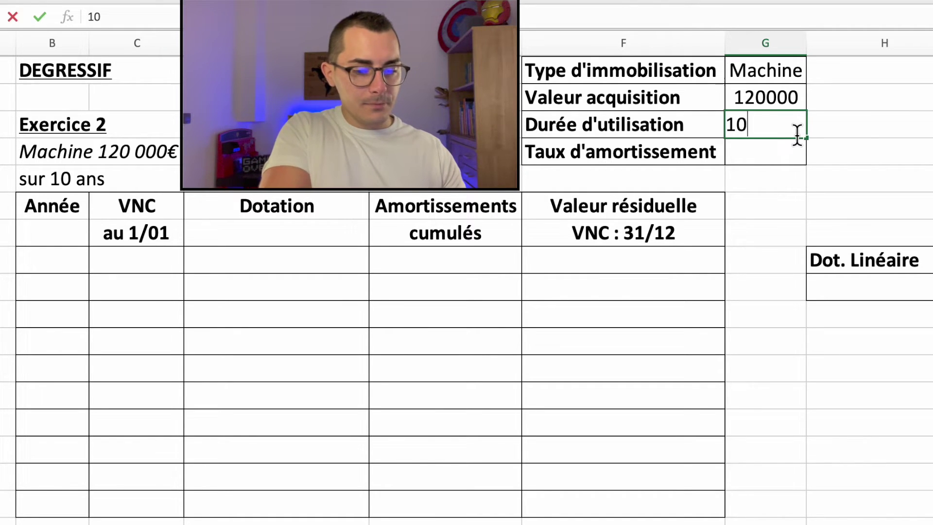
key("Return")
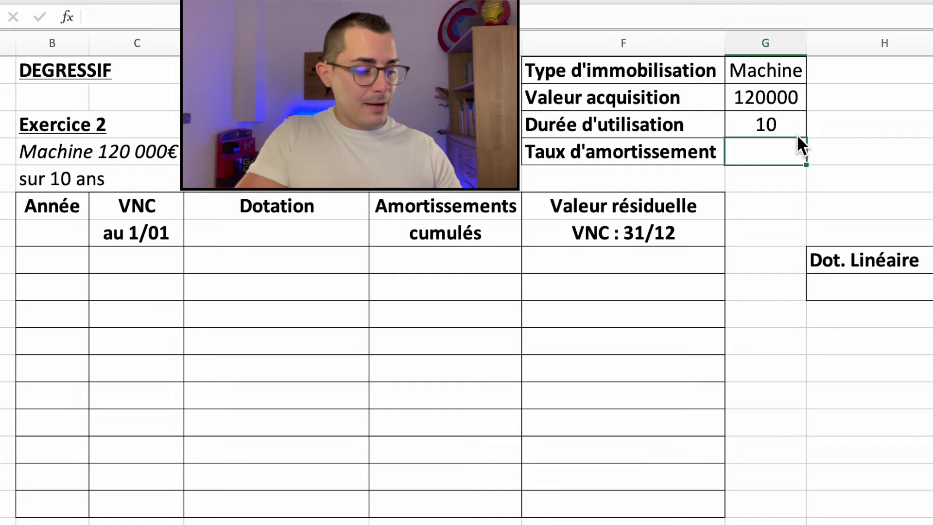
type("=1/")
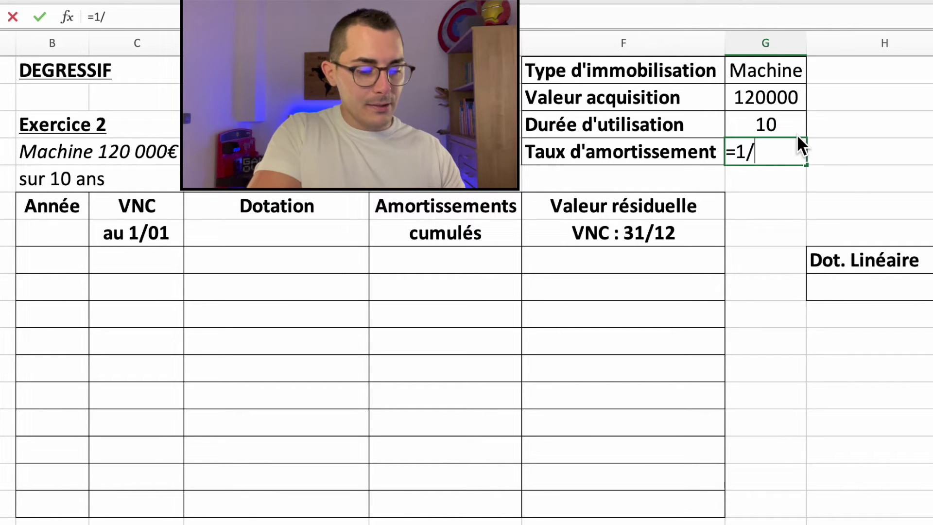
type("10")
key("Return")
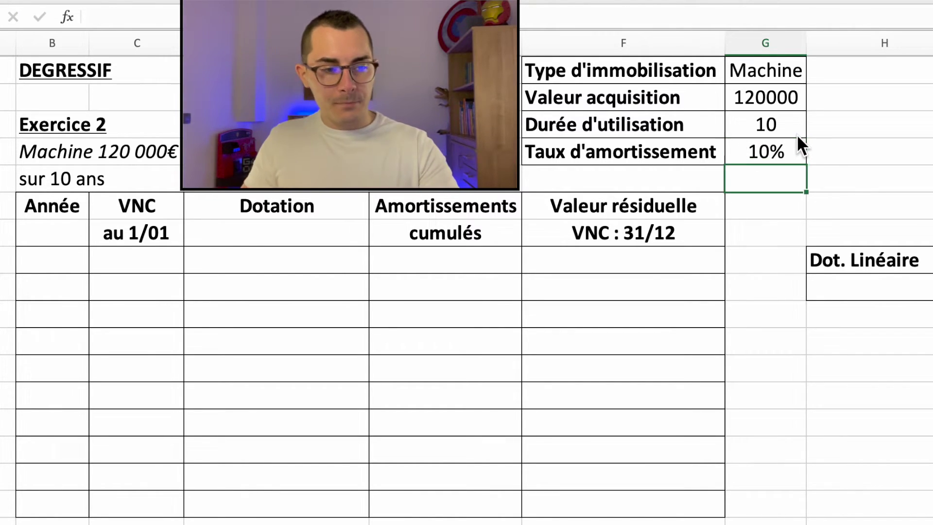
Number the Année column of the DEGRESSIF table from 1 to 10 by extending the series 1, 2
left_click(59, 273)
type("1")
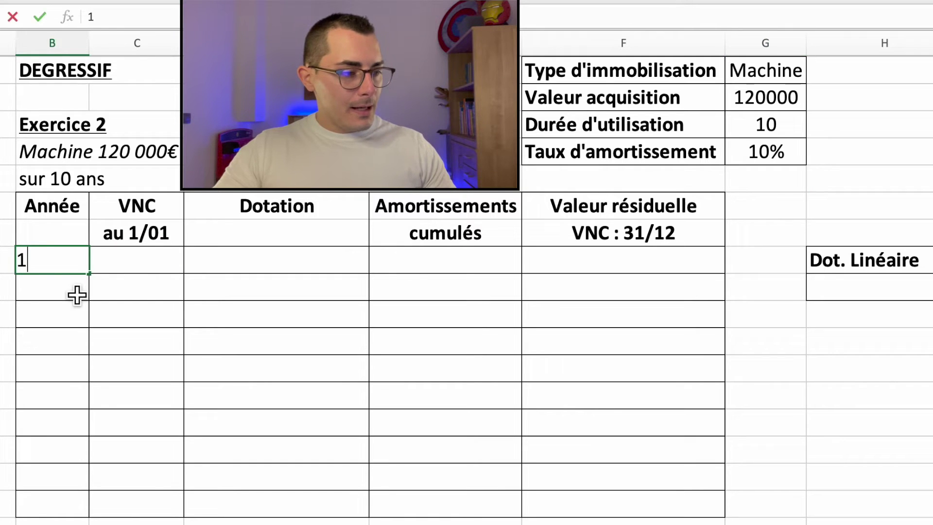
key("Return")
type("2")
key("Tab")
left_click_drag(73, 259, 97, 520)
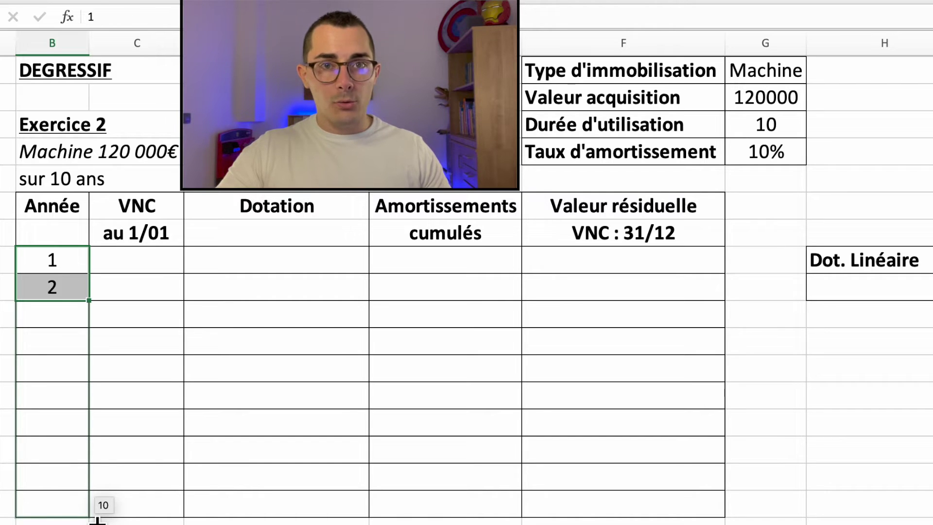
left_click_drag(97, 519, 96, 517)
Enter 120000 as the year 1 opening value (VNC au 1/01) of the DEGRESSIF table
left_click(138, 267)
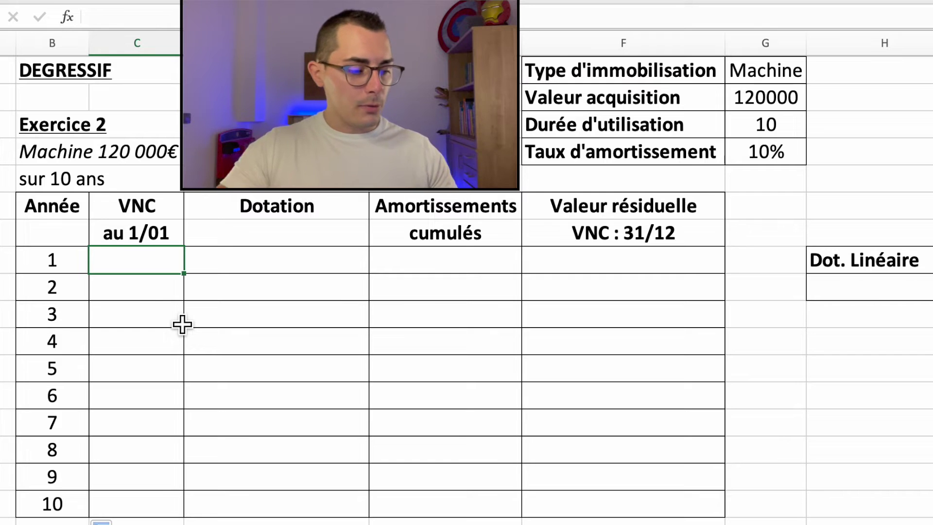
type("120000")
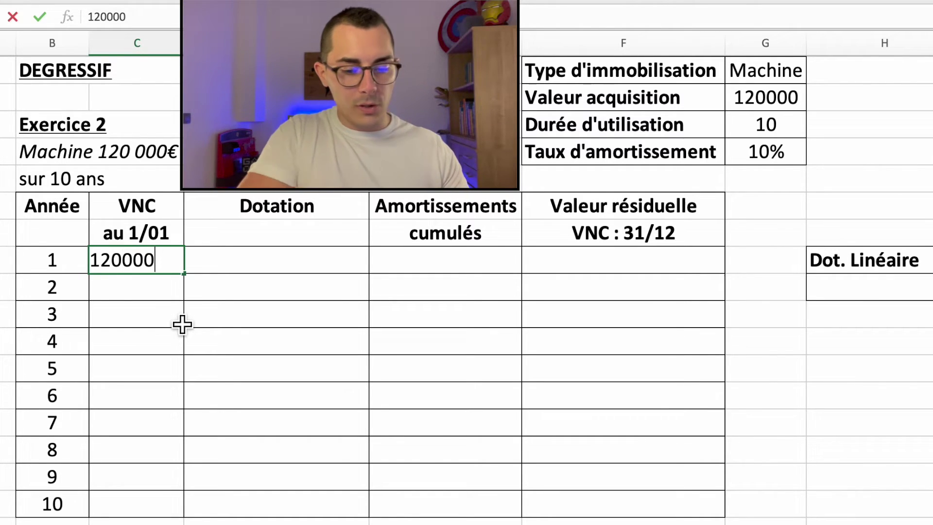
key("Return")
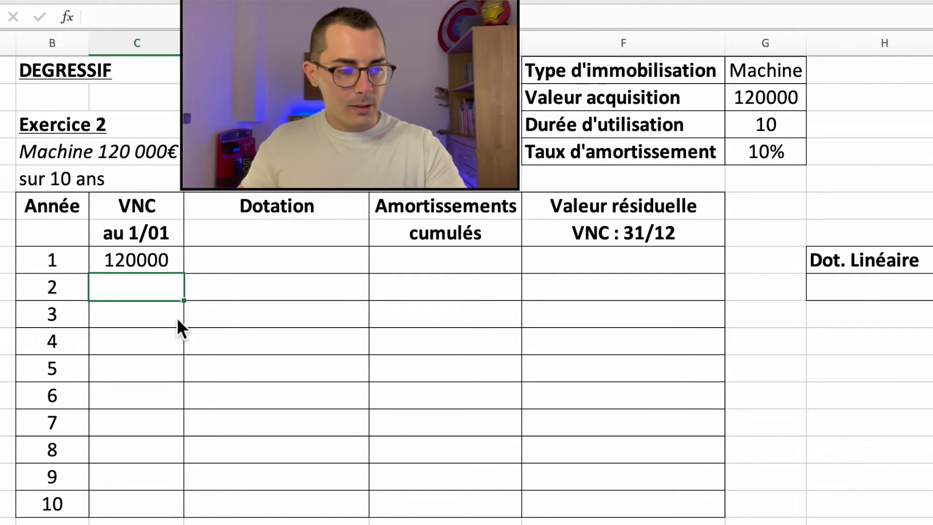
Calculate the year 1 Dotation with the formula =(C31*G27)*2, doubling the opening value times the depreciation rate
left_click(249, 273)
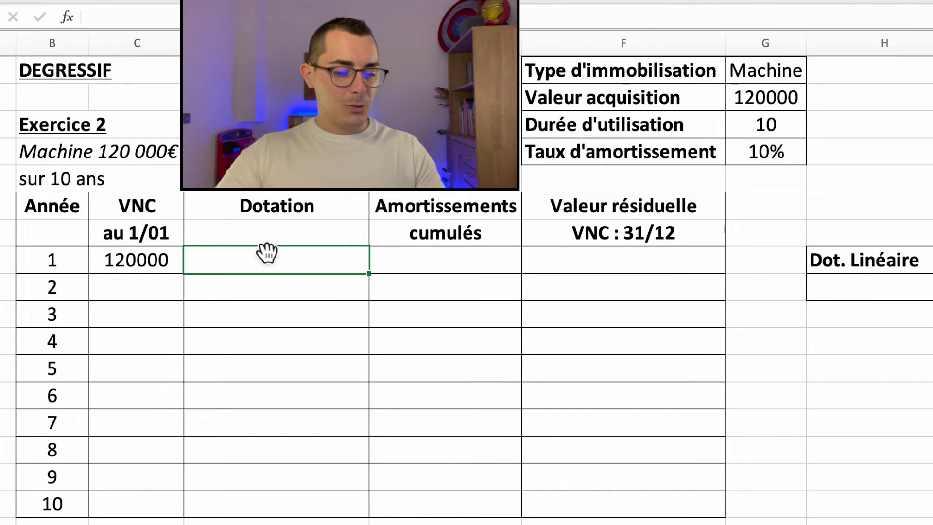
type("=")
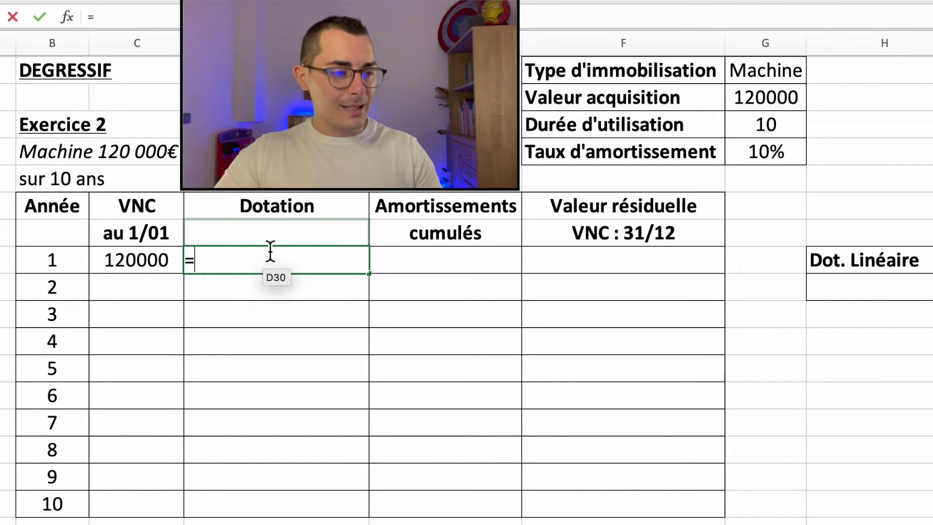
left_click(149, 270)
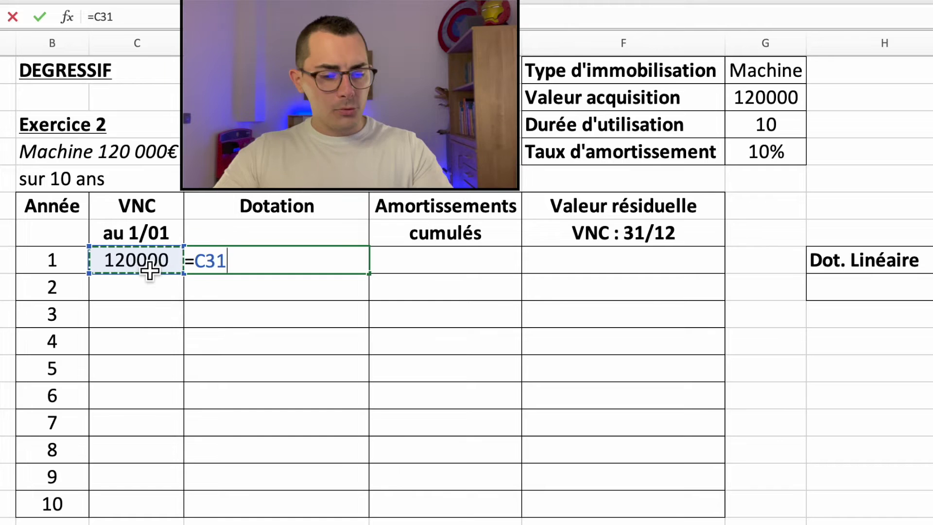
type("*")
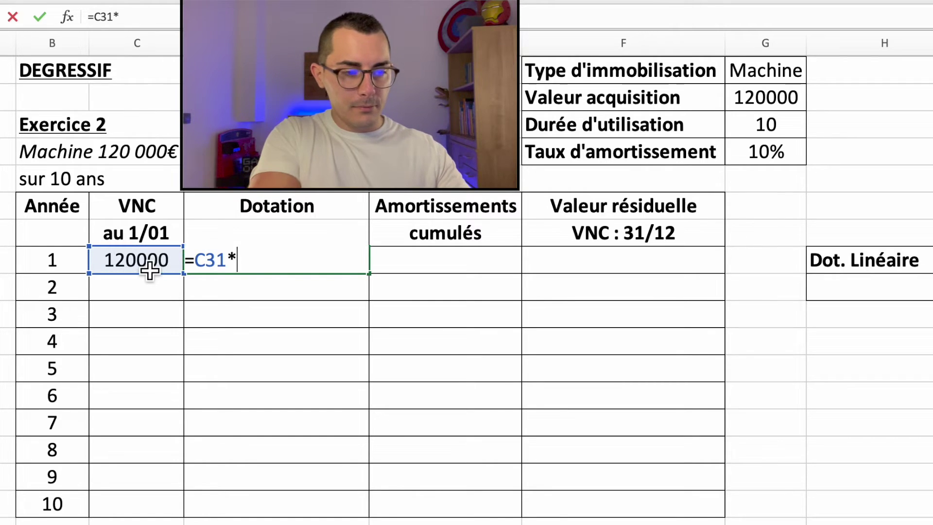
left_click(792, 154)
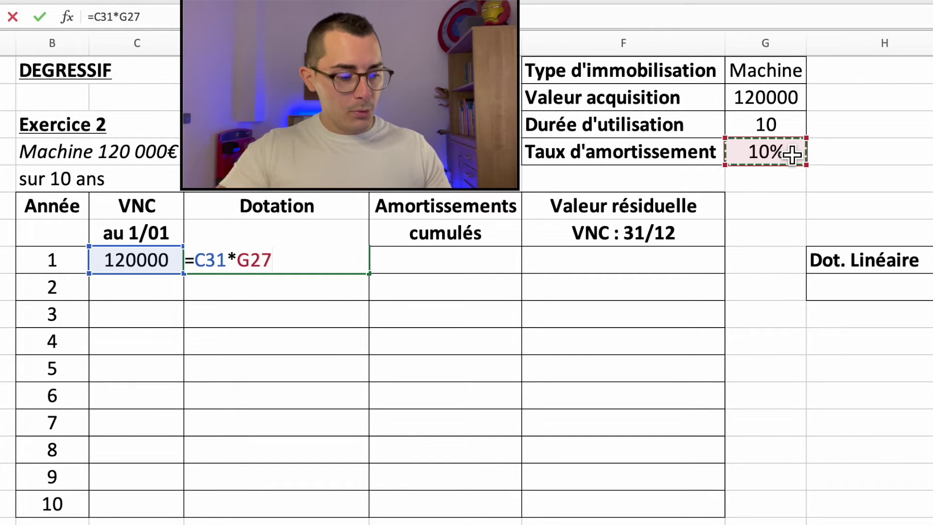
type("*2")
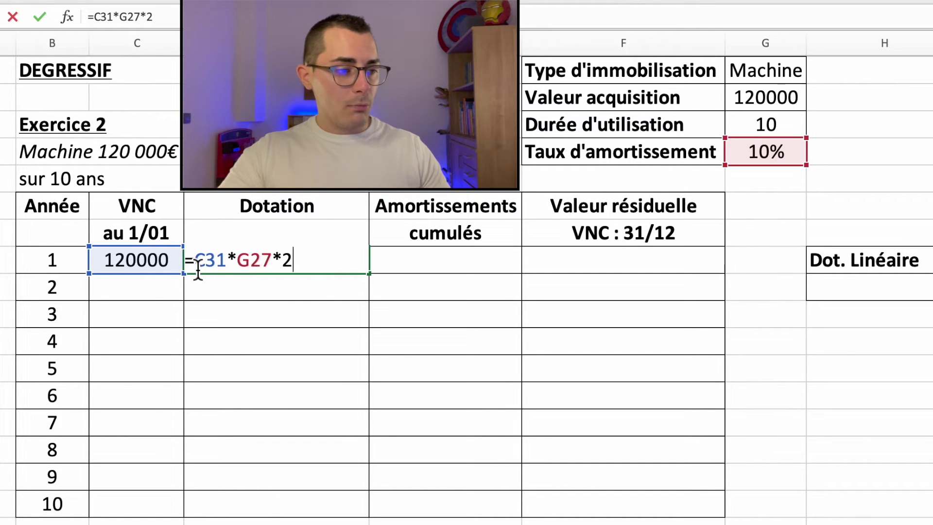
type("(")
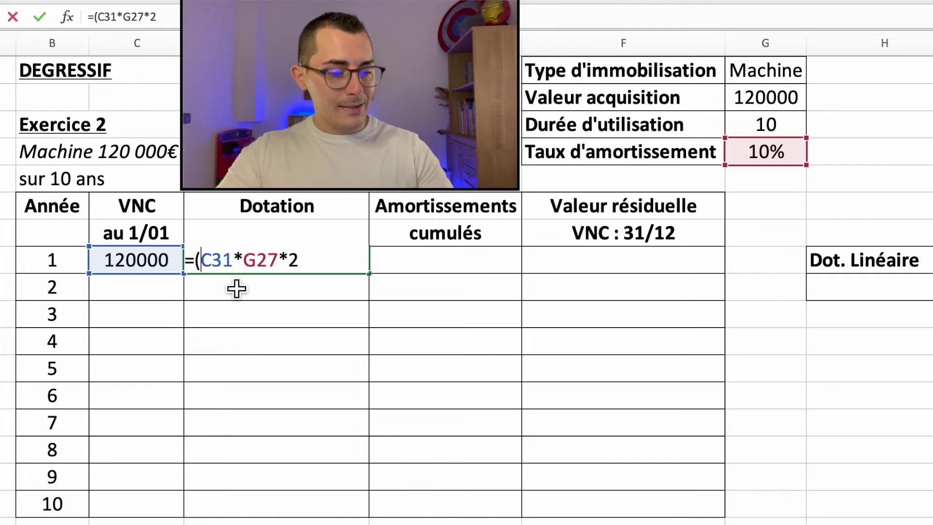
left_click(282, 259)
type(")")
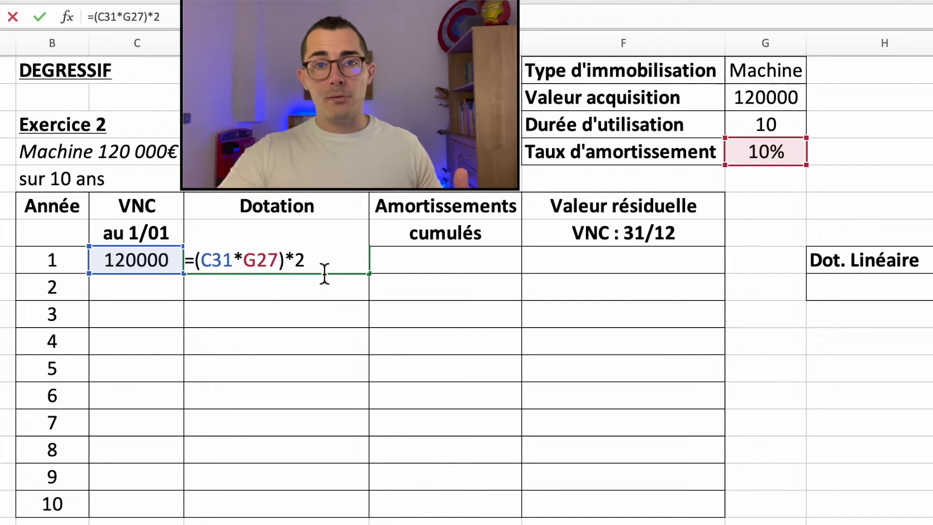
key("Return")
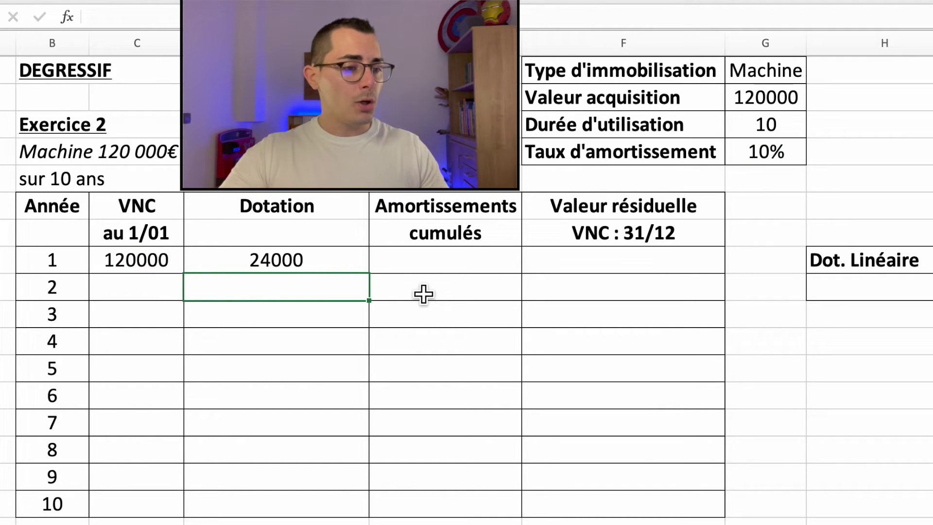
Set the year 1 Amortissements cumulés equal to the year 1 Dotation with a cell reference
left_click(451, 266)
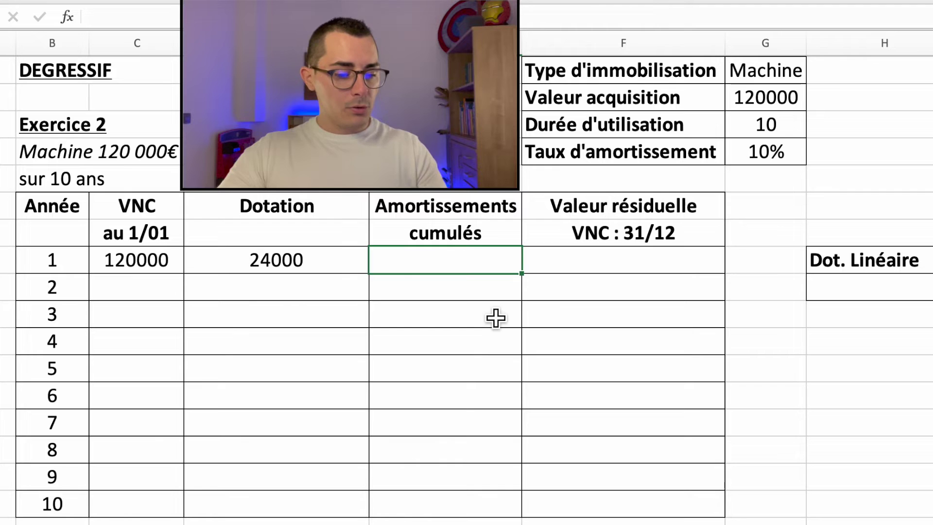
type("=")
left_click(339, 272)
key("Return")
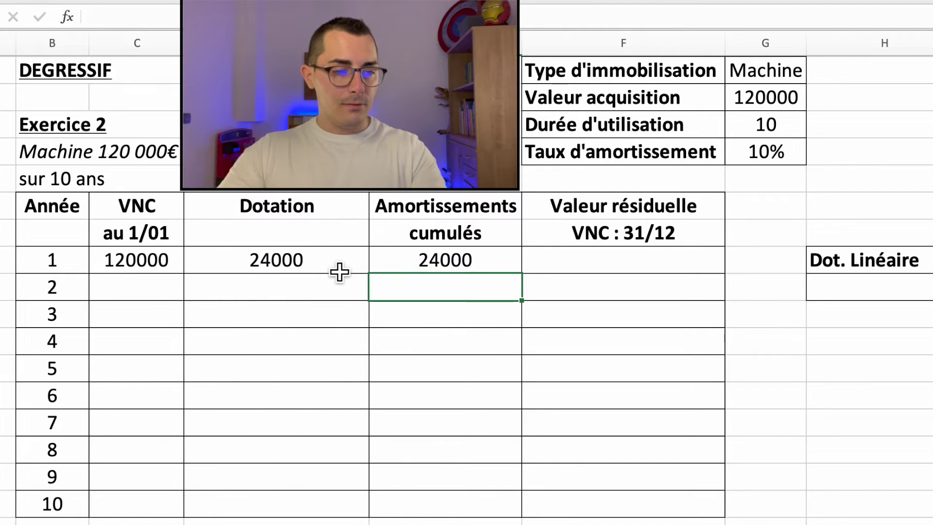
Calculate the year 1 Valeur résiduelle as the opening value in C31 minus the year 1 Dotation
left_click(601, 261)
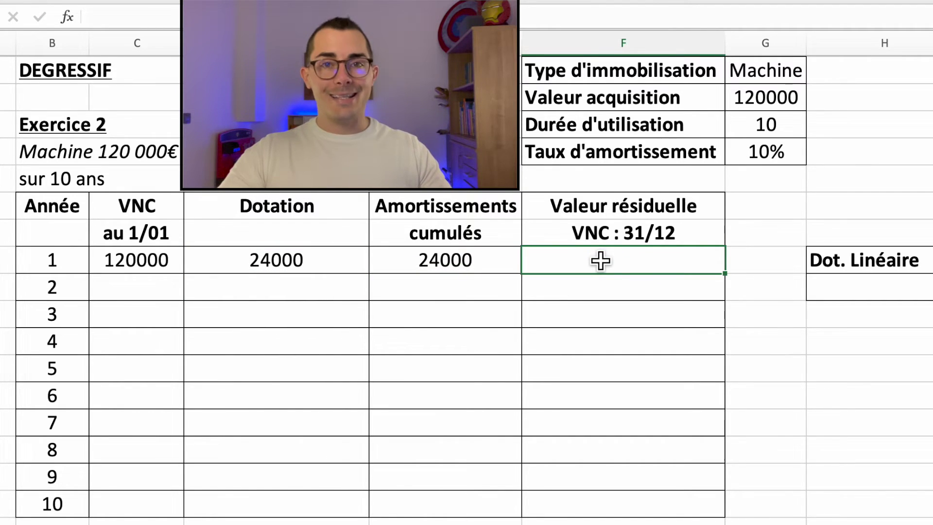
type("=")
left_click(176, 269)
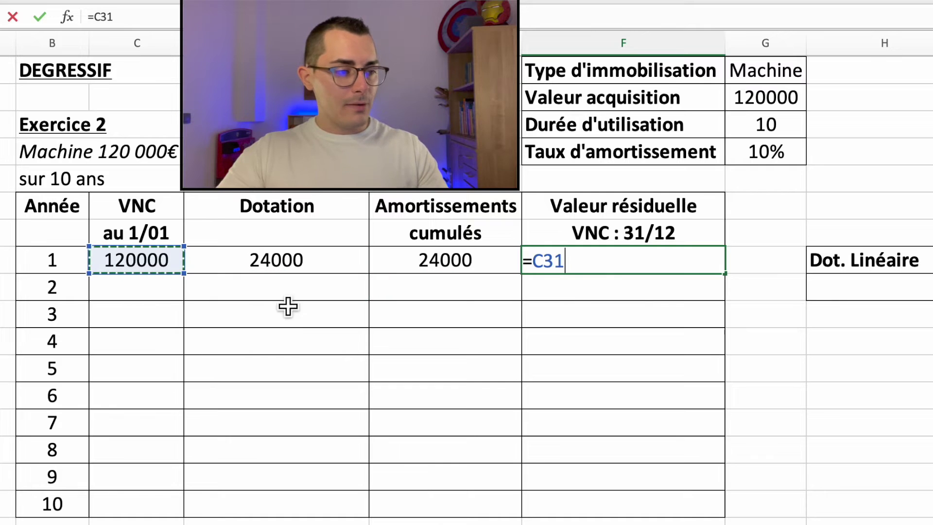
type("-")
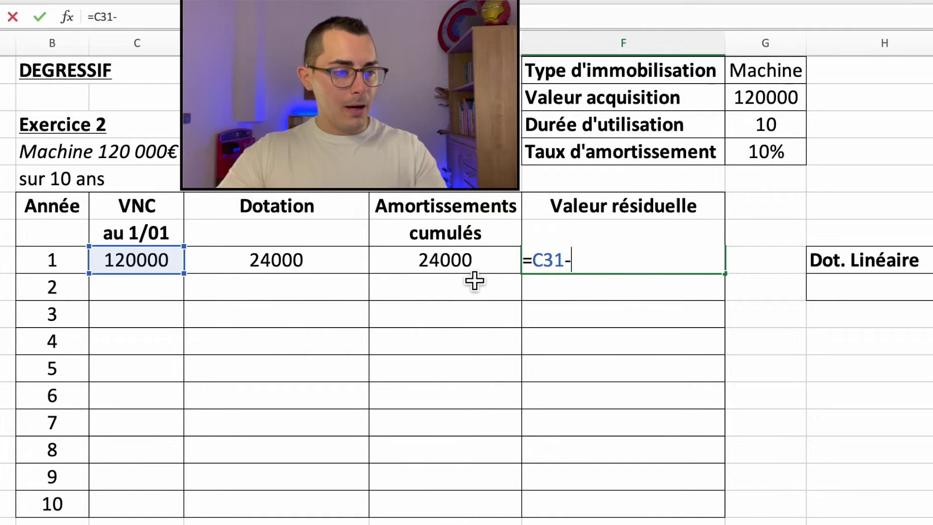
left_click(302, 276)
key("Return")
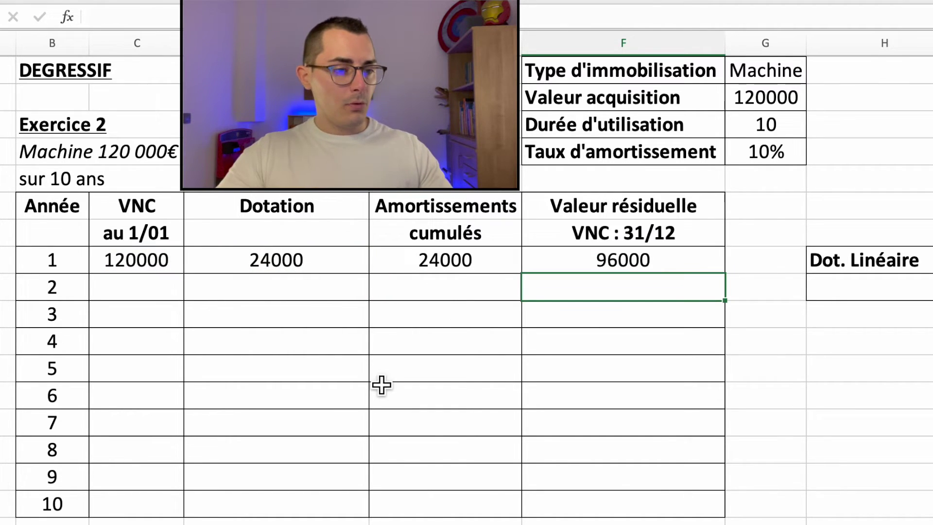
Set the year 2 opening value (VNC au 1/01) equal to the year 1 Valeur résiduelle with the formula =F31
left_click(162, 297)
type("=")
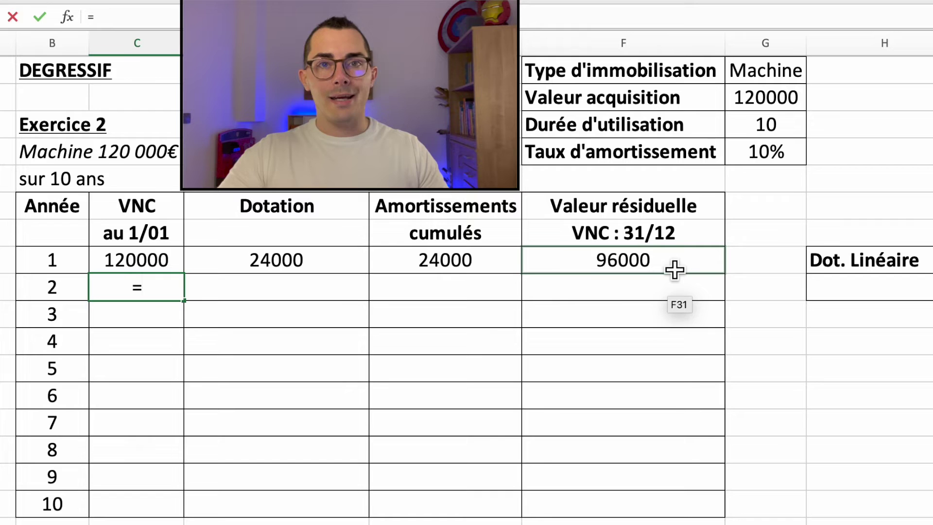
left_click(674, 270)
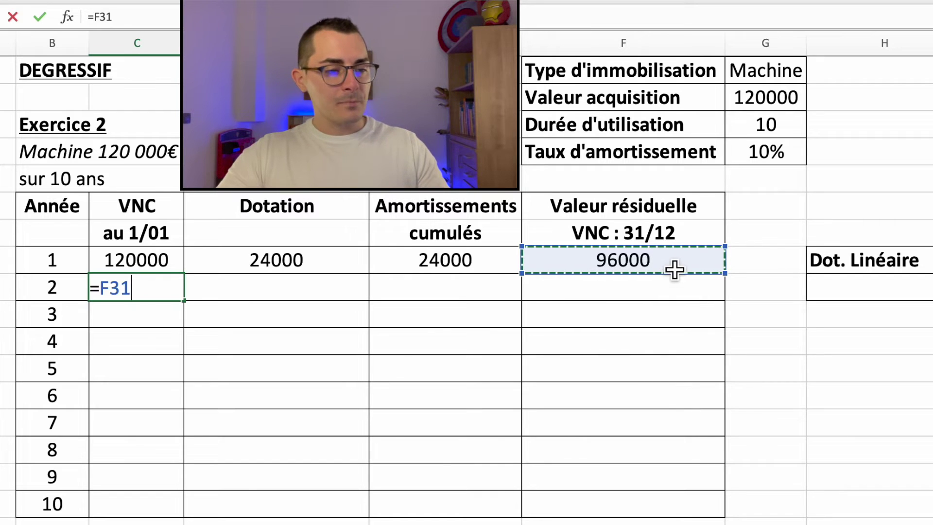
key("Return")
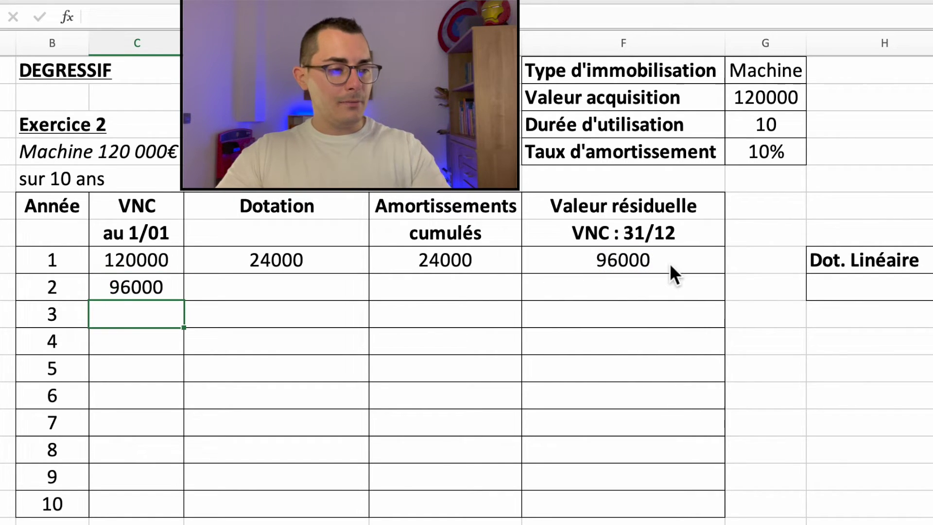
Try to fill the year 1 Dotation formula =(C31*G27)*2 down the column to year 7
left_click(312, 297)
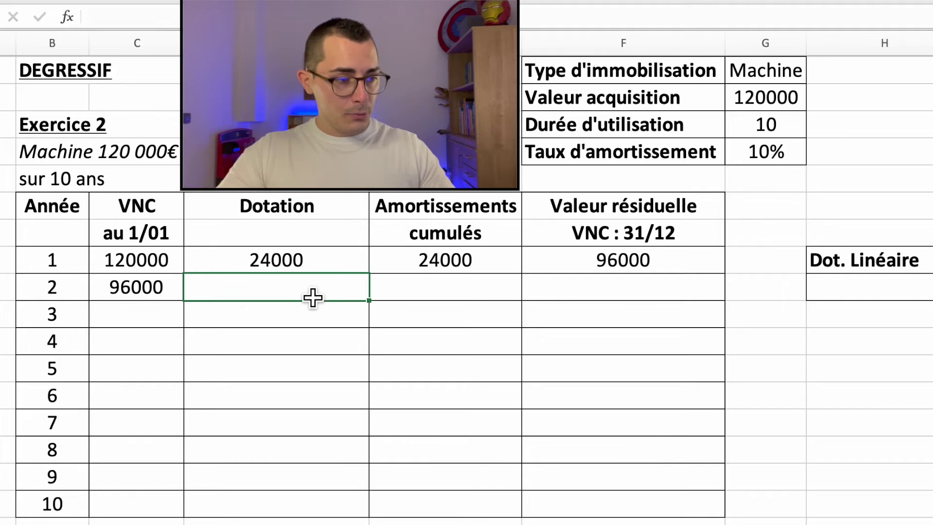
left_click(347, 271)
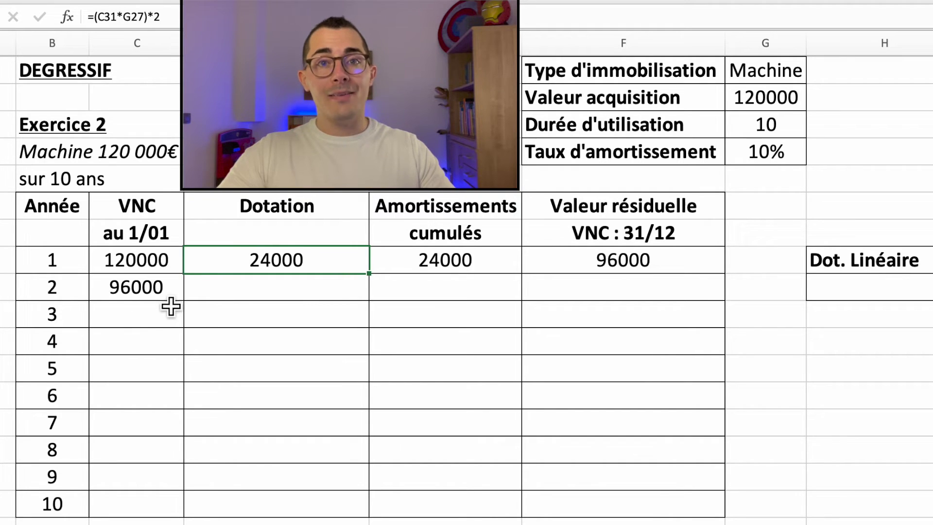
left_click_drag(371, 275, 367, 434)
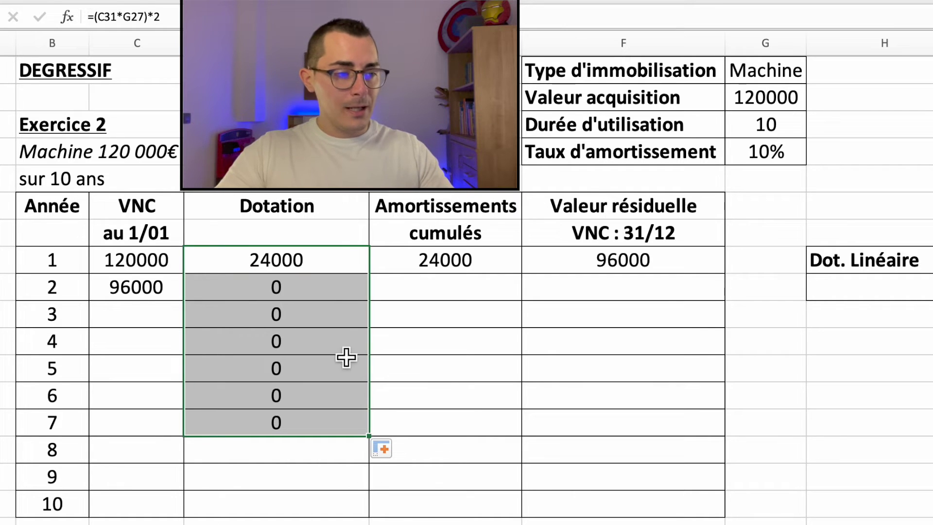
Try making the rate reference absolute in the year 2 Dotation formula, as =(C32*$G$28)*2
left_click(327, 290)
double_click(347, 290)
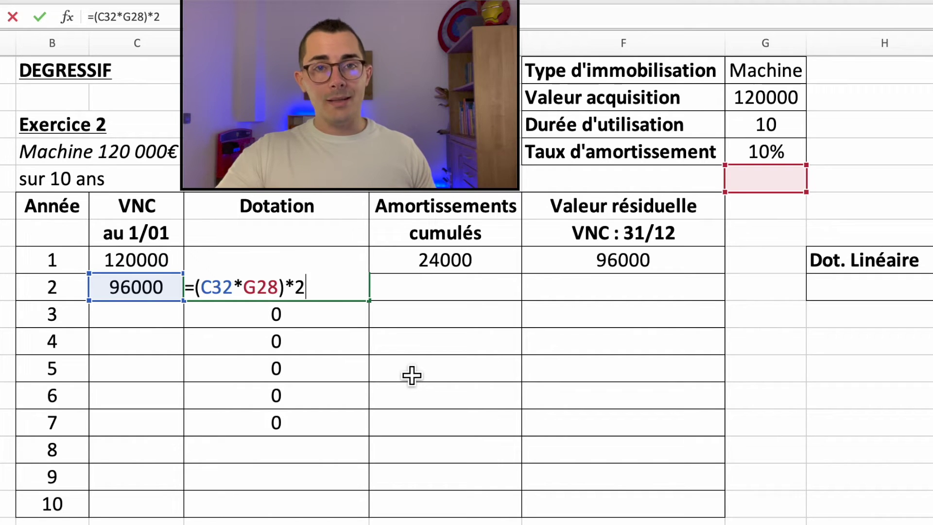
left_click(213, 288)
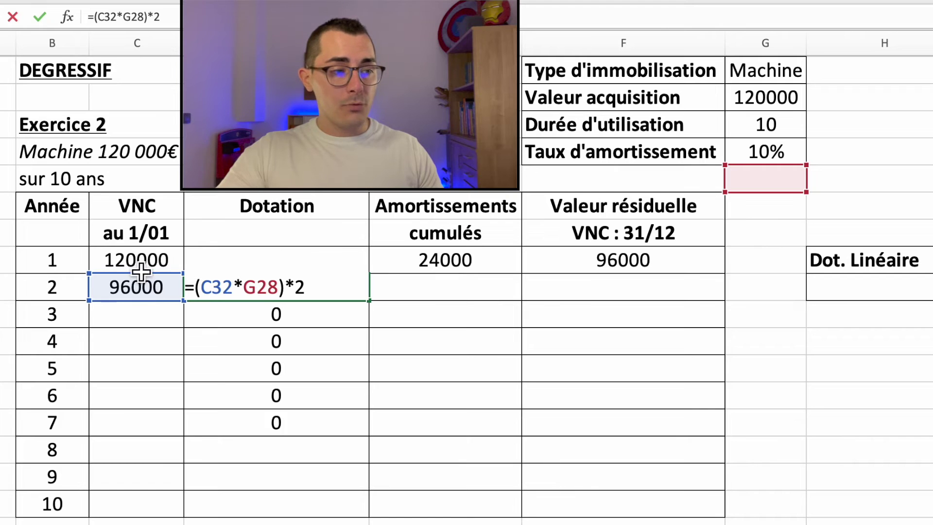
type("$")
left_click(269, 288)
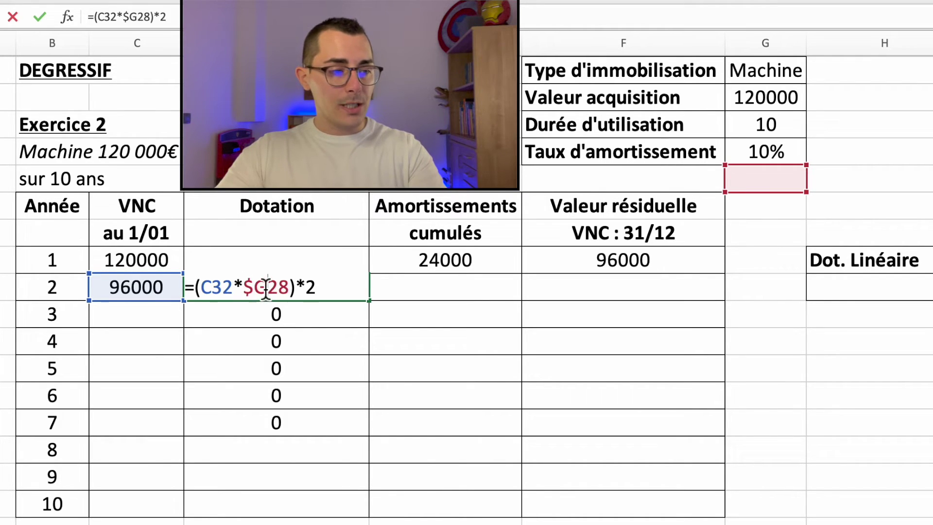
type("$")
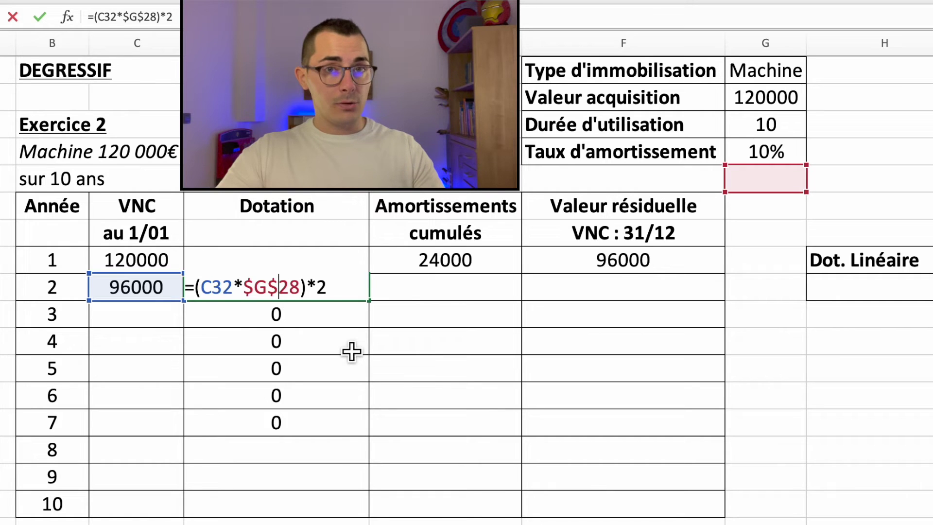
key("Return")
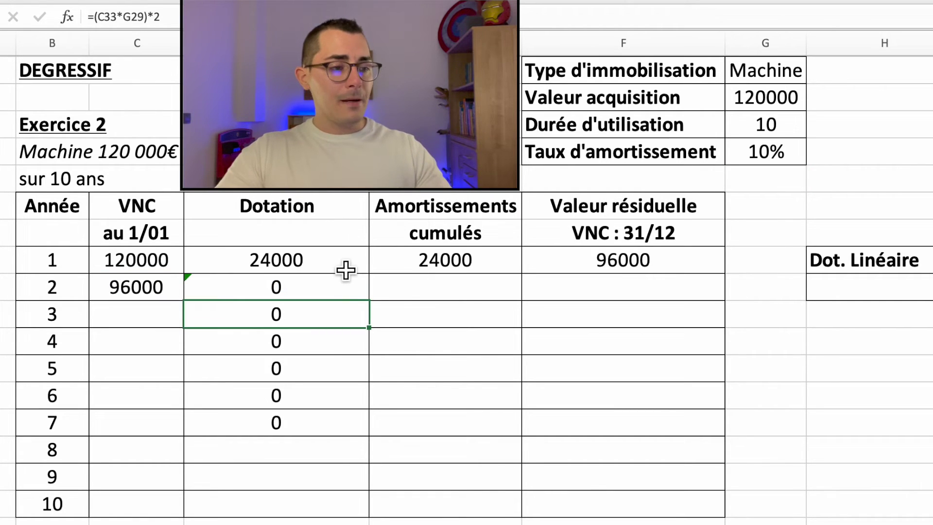
Lock the depreciation rate reference in the year 1 Dotation formula so it reads =(C31*$G$27)*2
left_click(342, 295)
double_click(345, 266)
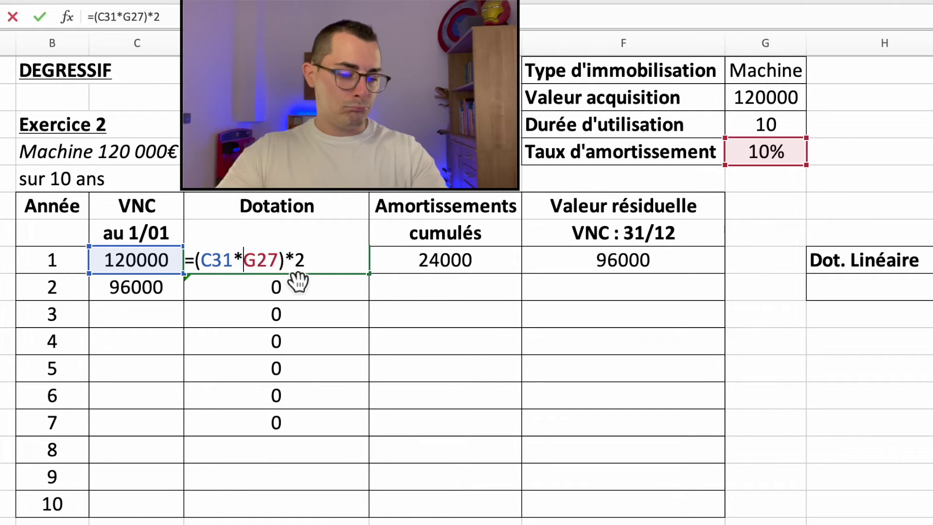
type("$G$")
key("Return")
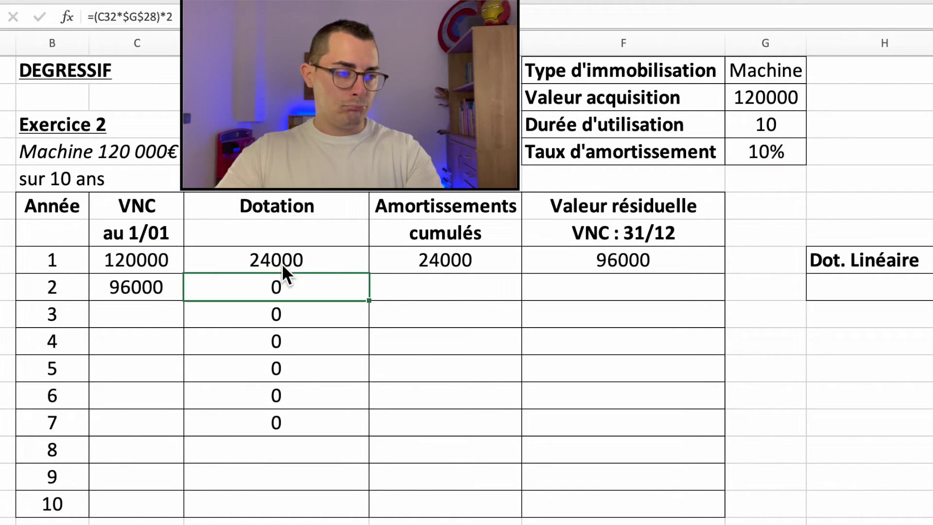
Fill the year 1 Dotation formula down to year 10 and check the copied formulas in years 2 and 6
left_click(287, 263)
left_click_drag(375, 282, 364, 513)
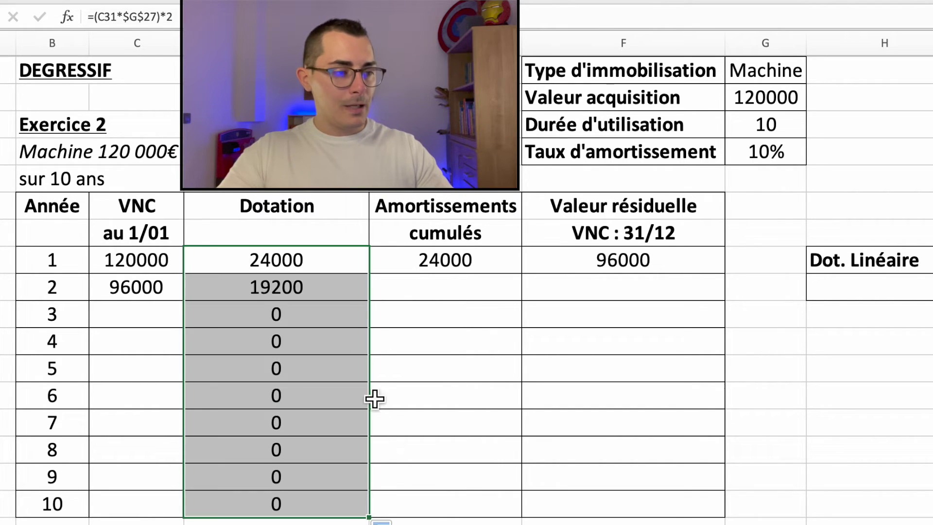
left_click(351, 295)
double_click(349, 295)
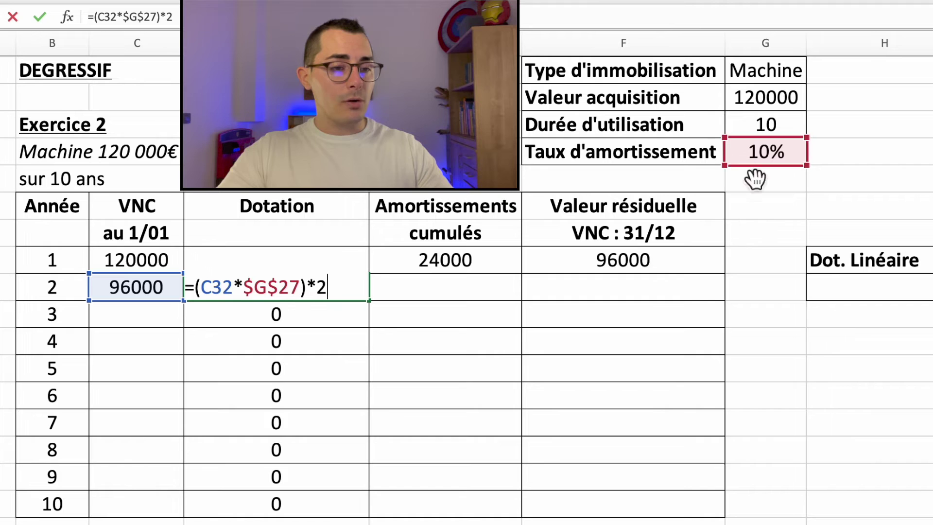
key("ctrl+Return")
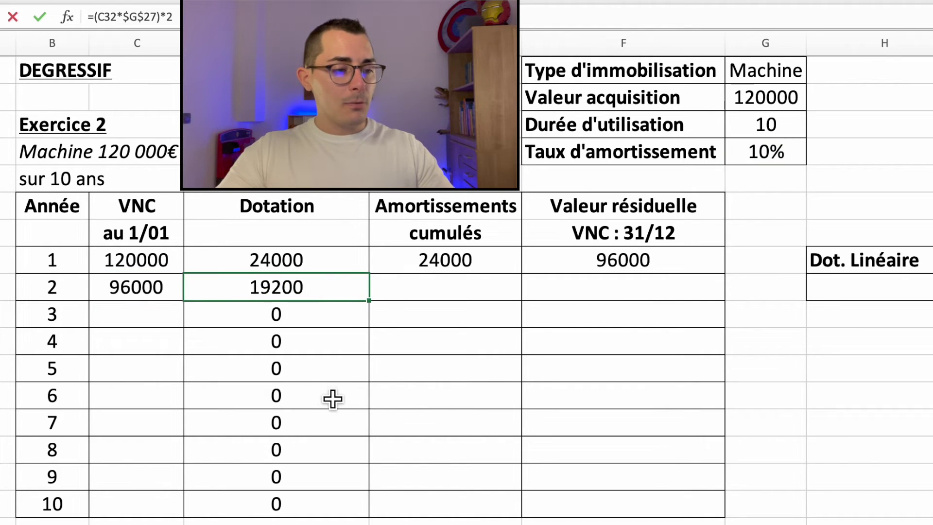
double_click(303, 396)
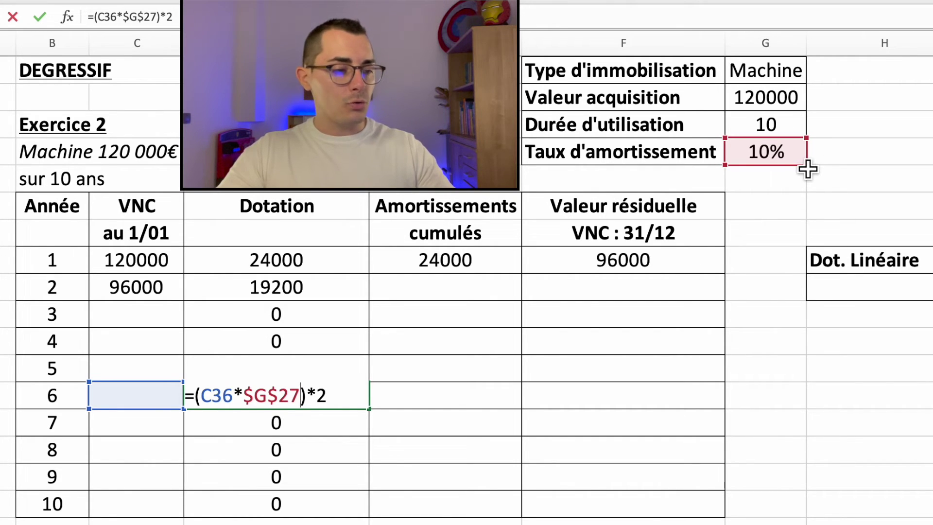
key("Escape")
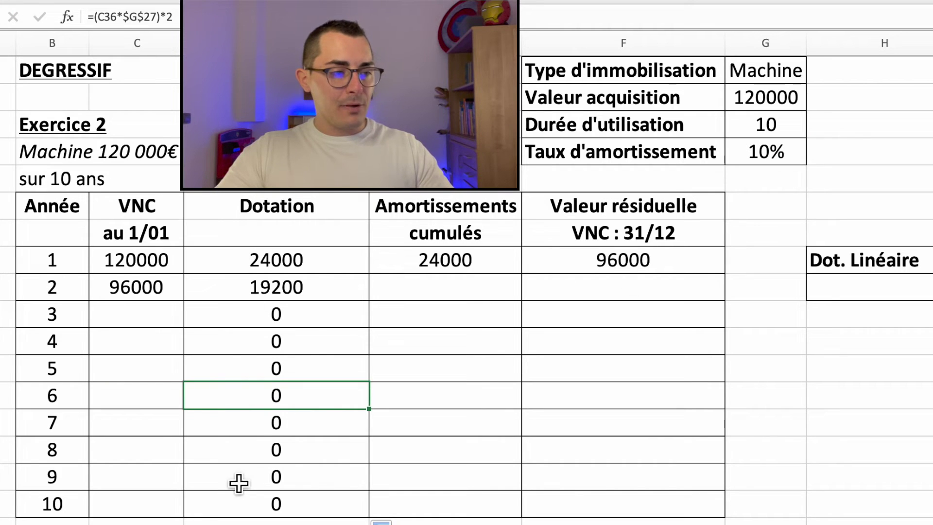
Calculate the year 2 Amortissements cumulés by adding the year 2 Dotation to the previous cumulative amount, =E31+D32
left_click(467, 288)
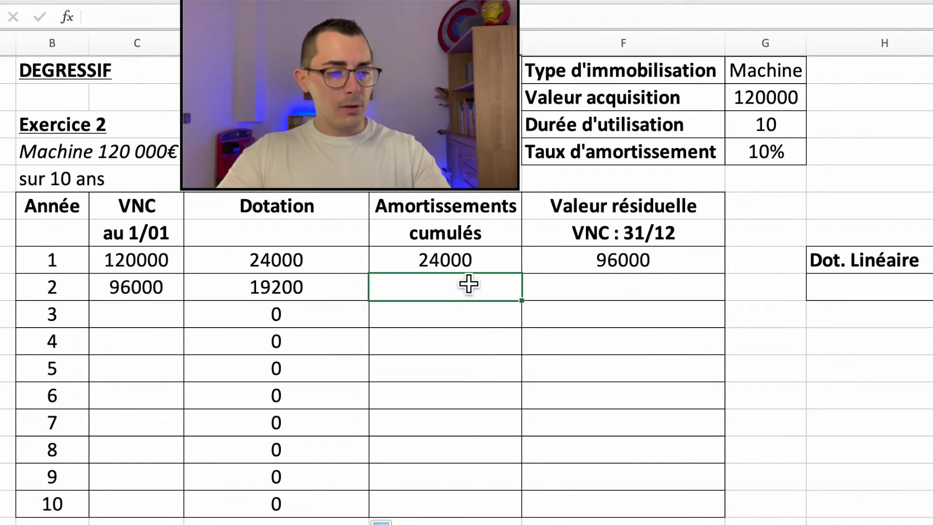
type("=")
left_click(477, 263)
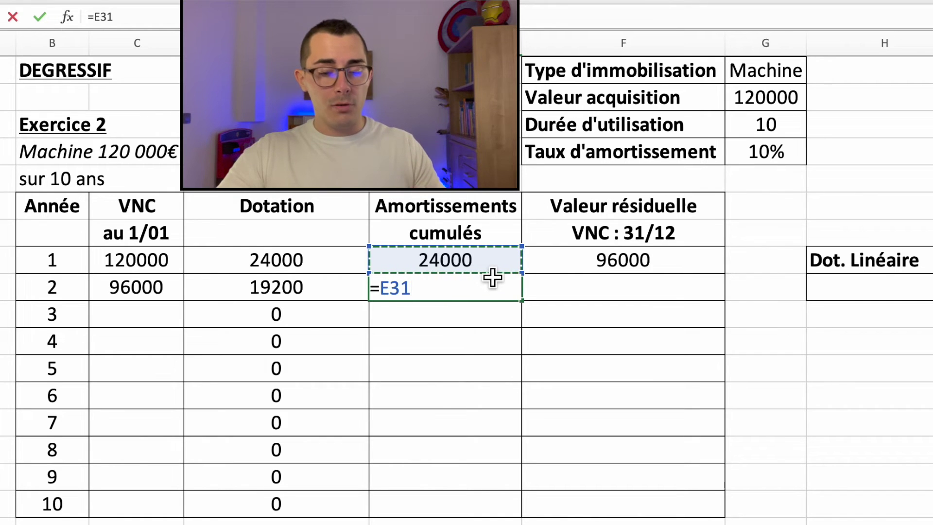
type("+")
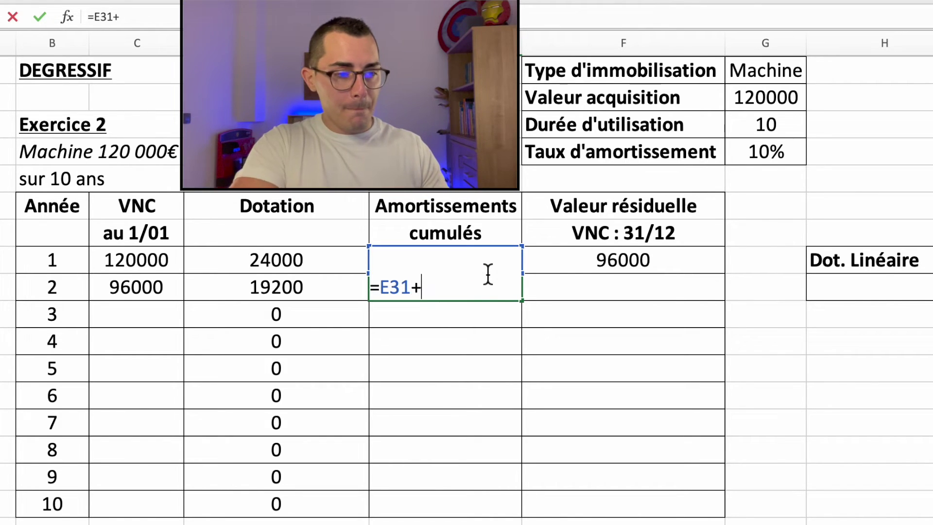
left_click(318, 295)
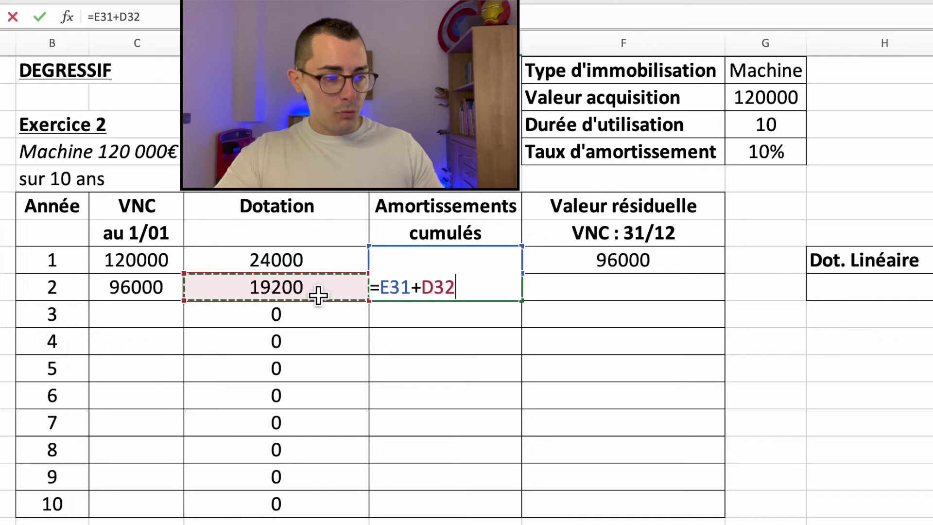
key("Return")
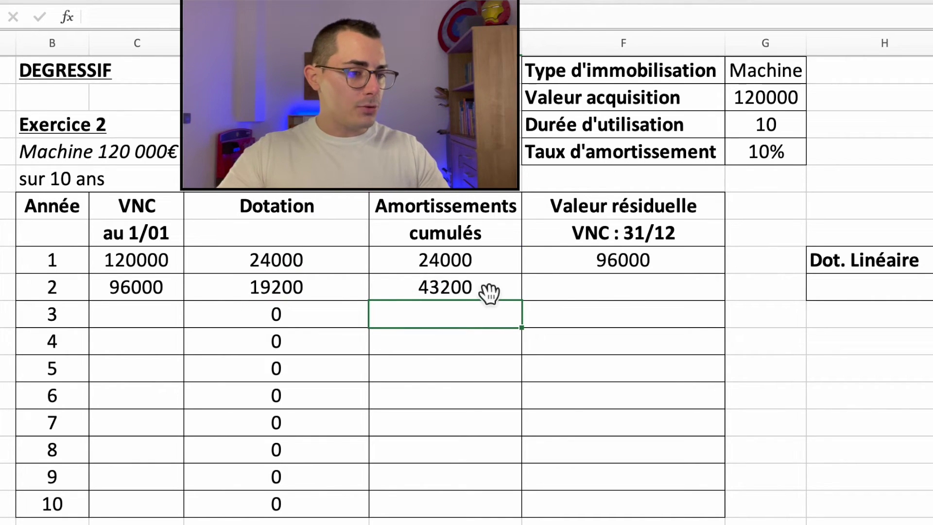
Fill the year 1 Valeur résiduelle formula down to year 10 and check the copied formulas in years 2 and 5
left_click(620, 297)
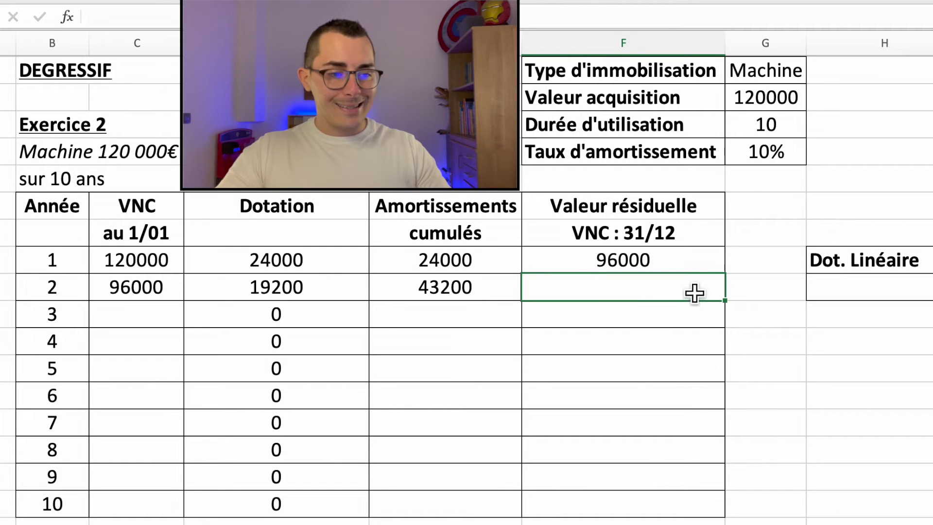
left_click(694, 269)
left_click_drag(729, 281, 722, 511)
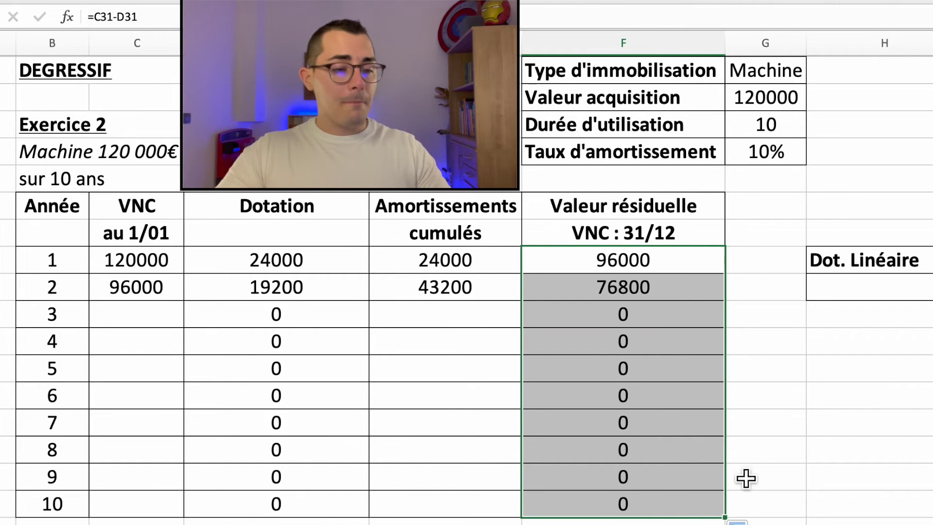
double_click(680, 289)
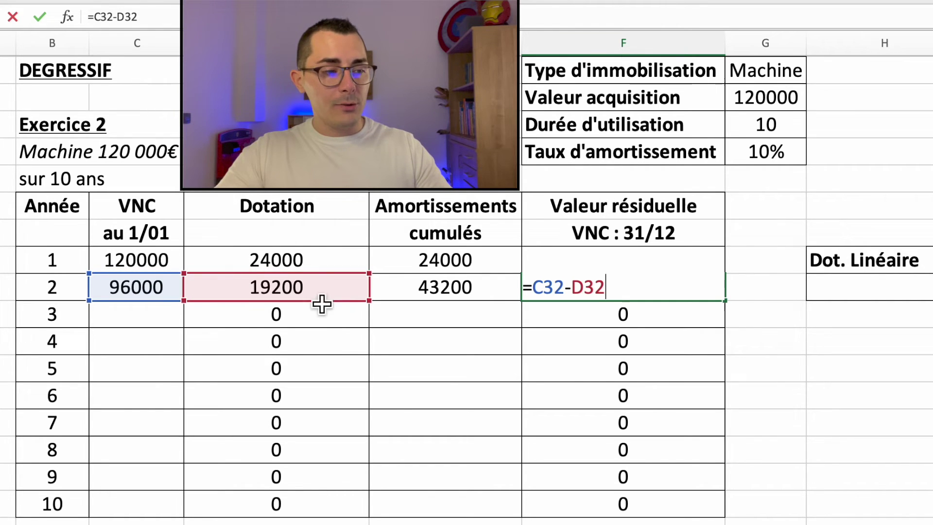
key("ctrl+Return")
double_click(664, 380)
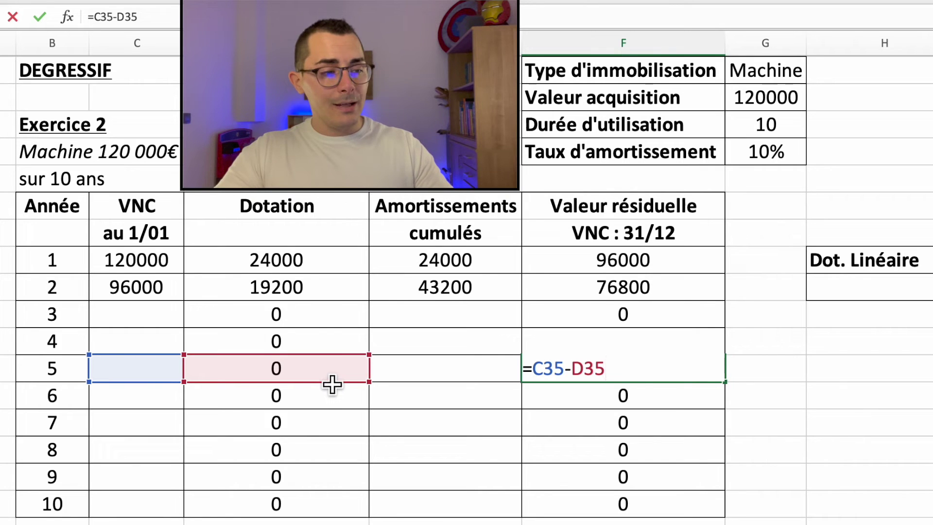
key("ctrl+Return")
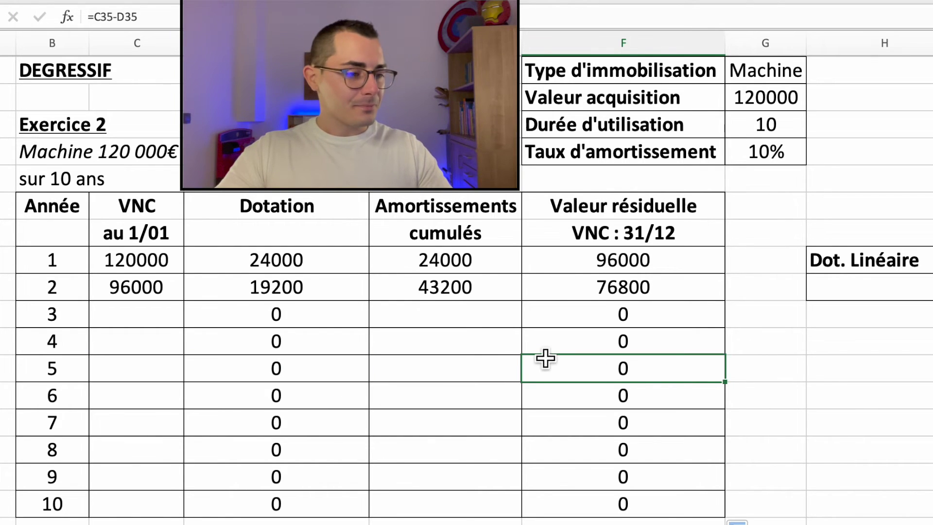
Fill the year 2 opening value formula =F31 down to year 10 and check the copied formula in year 5
left_click(161, 292)
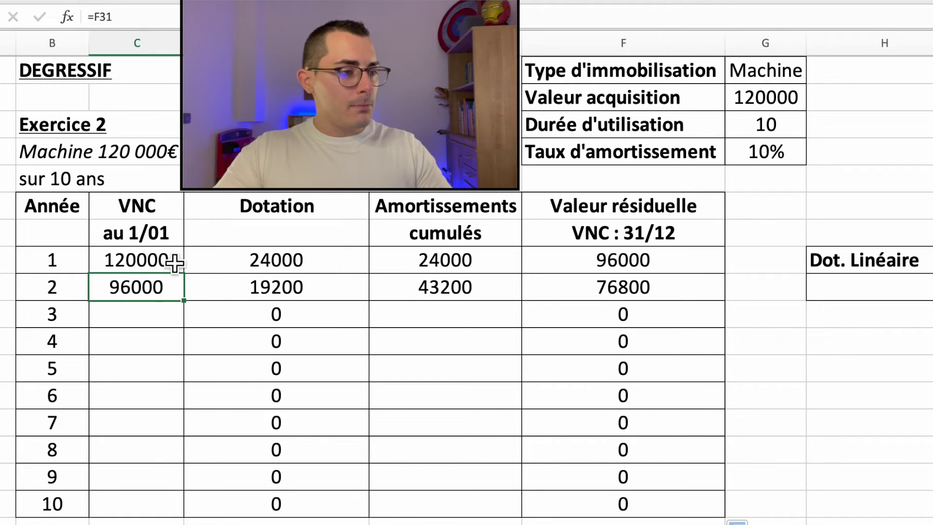
left_click_drag(190, 310, 172, 509)
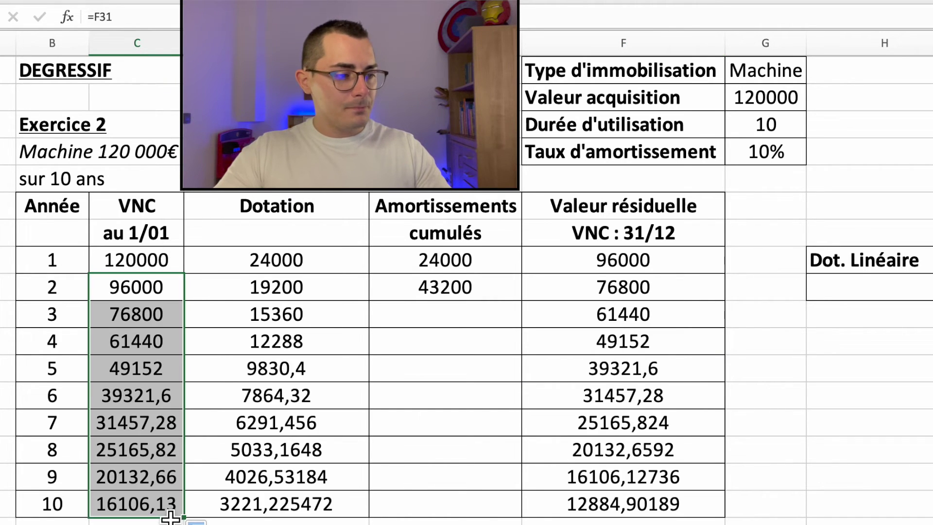
double_click(145, 369)
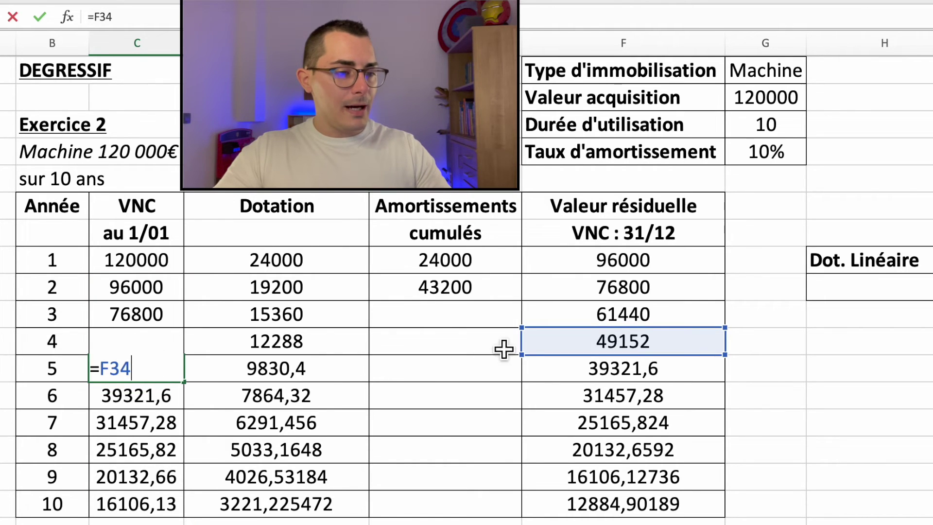
key("Escape")
Fill the year 2 Amortissements cumulés formula =E31+D32 down to year 10
left_click(515, 297)
left_click_drag(527, 308, 518, 512)
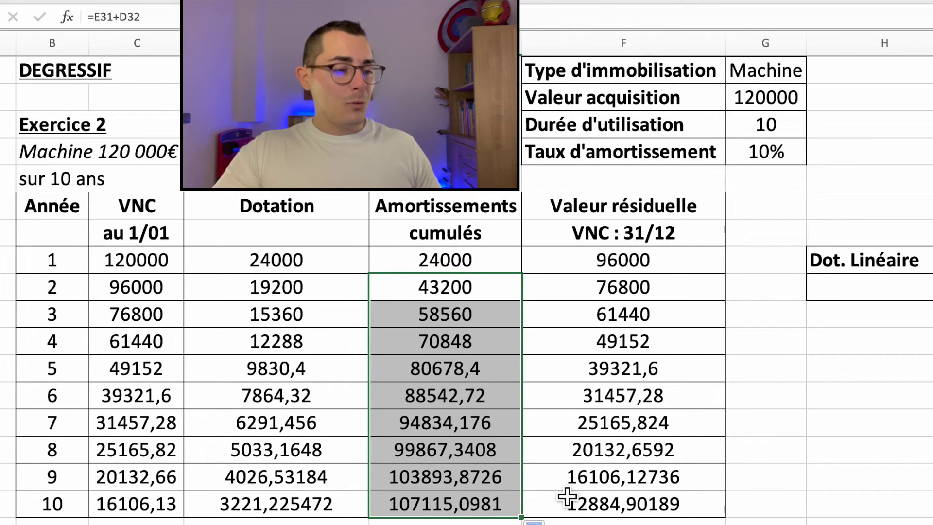
left_click(320, 422)
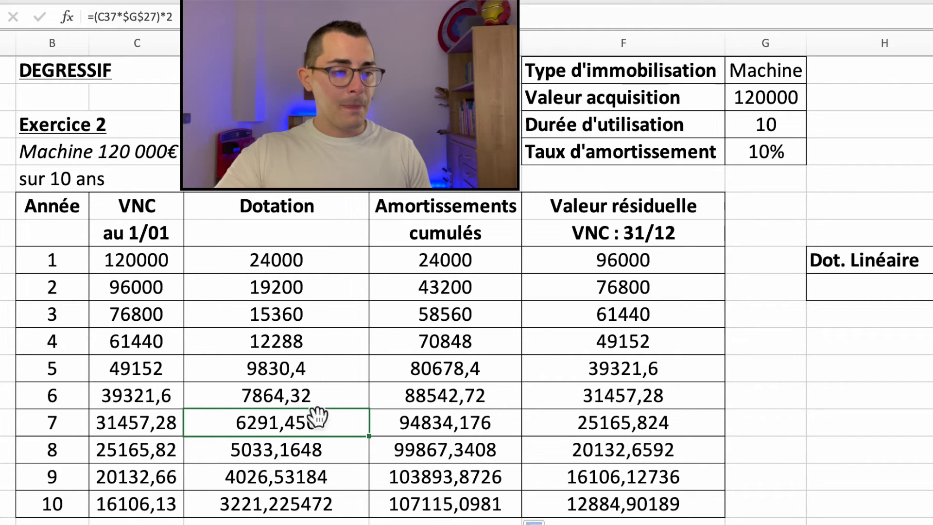
Calculate the Dot. Linéaire value in H32 as half of the year 1 Dotation, =D31/2
left_click(836, 294)
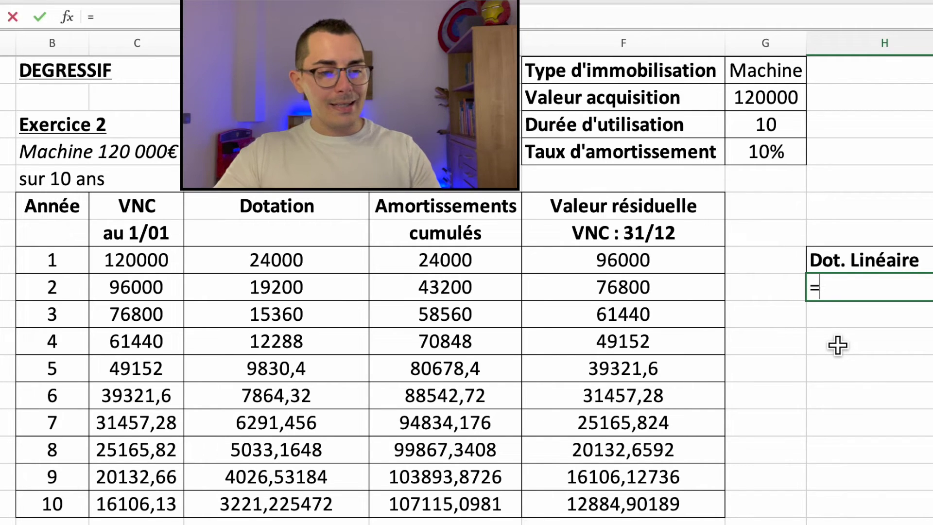
left_click(323, 274)
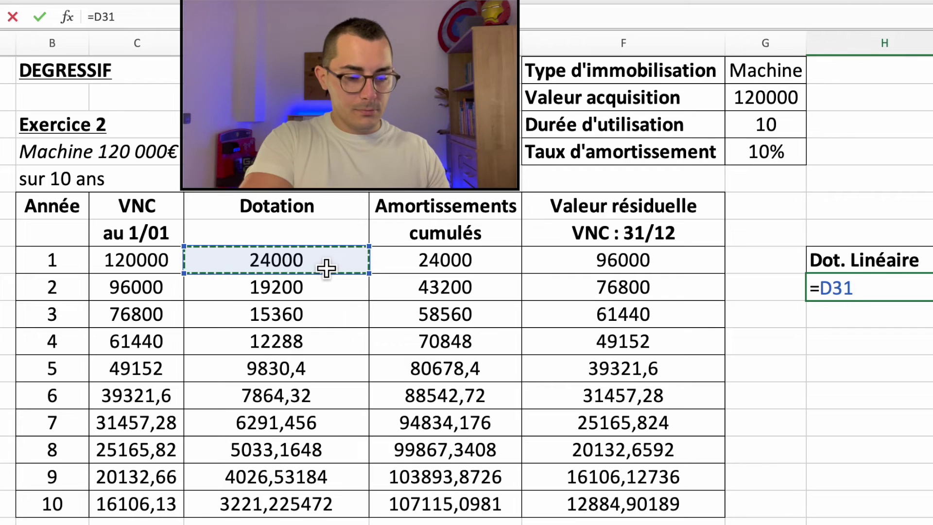
type("/")
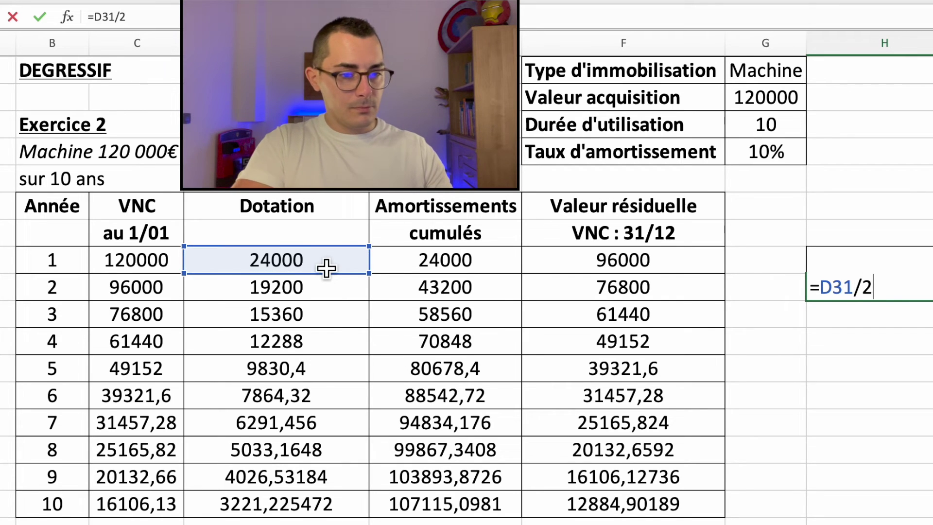
type("2")
key("Return")
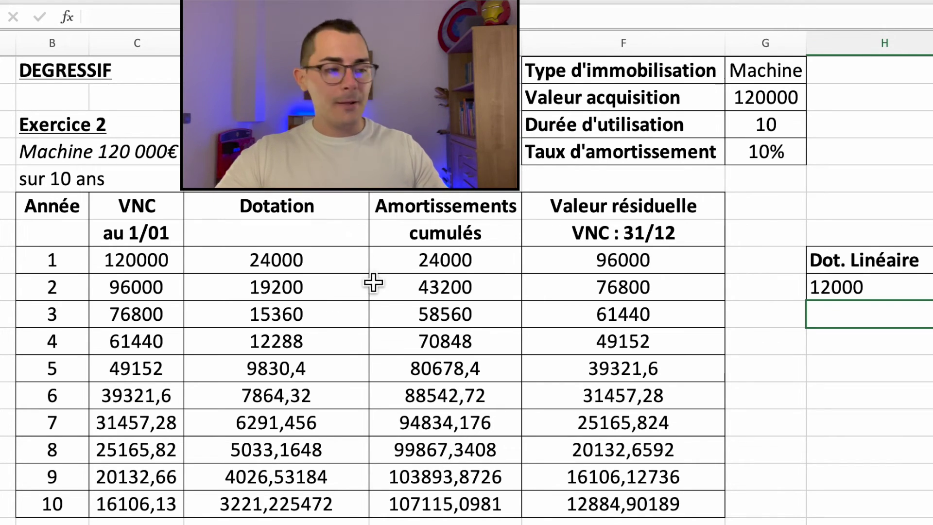
Review the Dotation amounts of years 1 to 5 and replace the year 5 Dotation with the absolute reference =$H$32
left_click(333, 264)
left_click(338, 291)
left_click(338, 318)
left_click(337, 351)
left_click(330, 378)
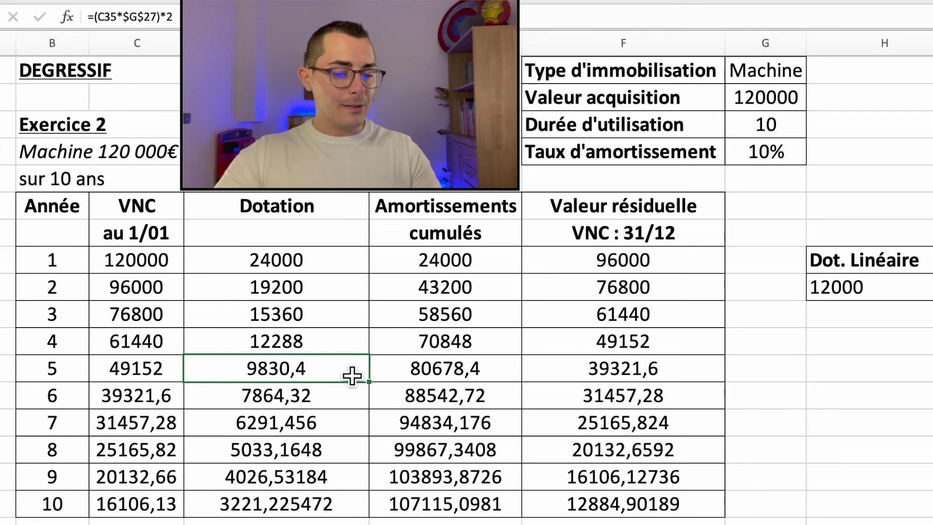
type("=")
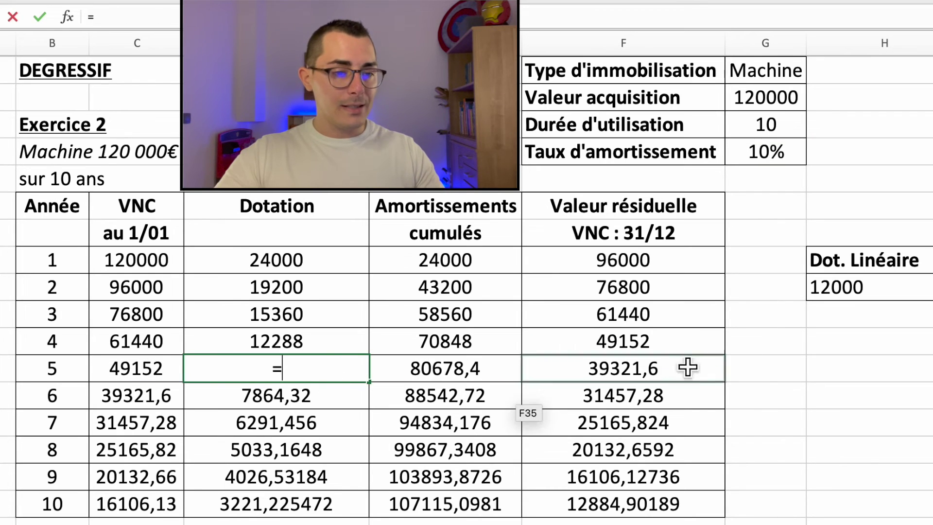
left_click(845, 294)
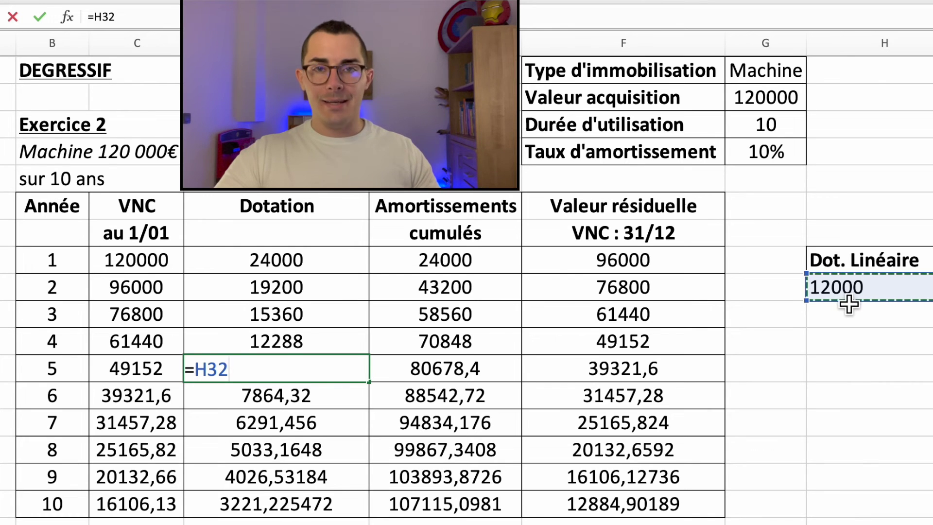
left_click(200, 369)
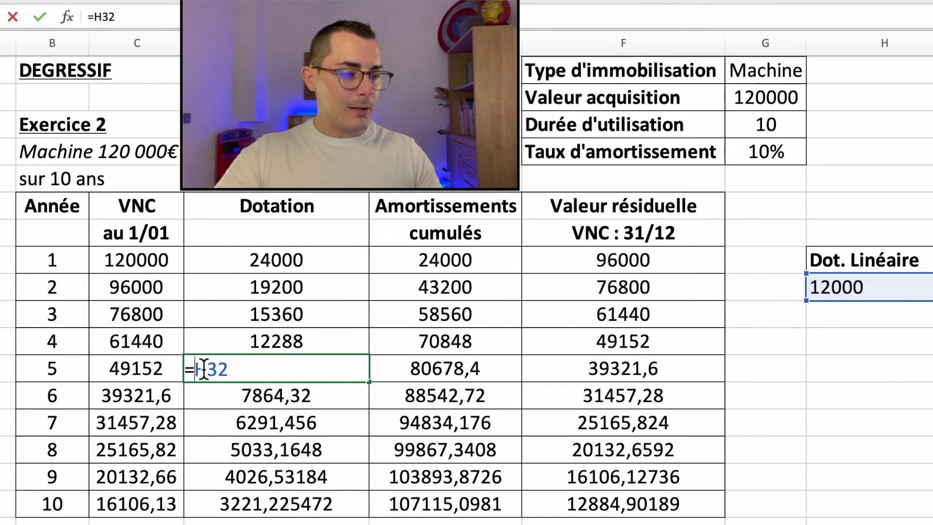
type("$H")
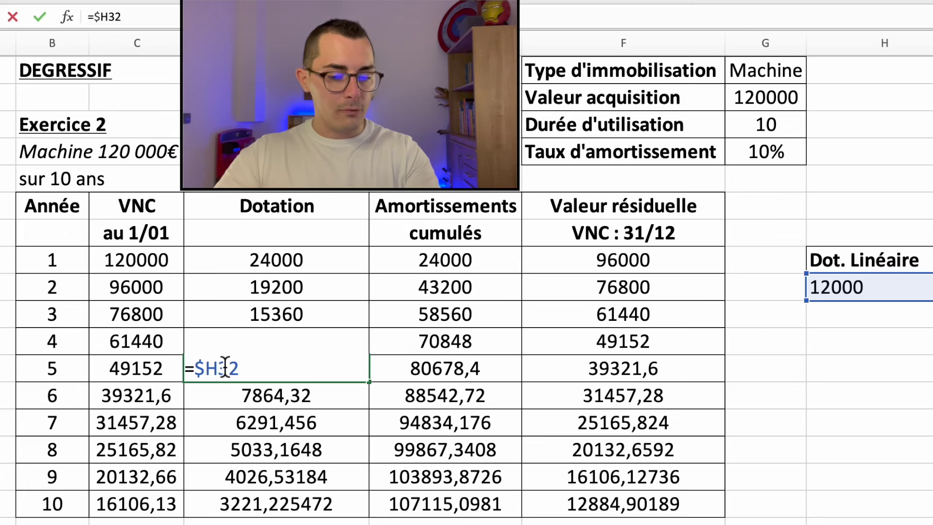
type("$")
key("Return")
Fill the year 5 Dotation formula =$H$32 down to year 10
left_click(337, 374)
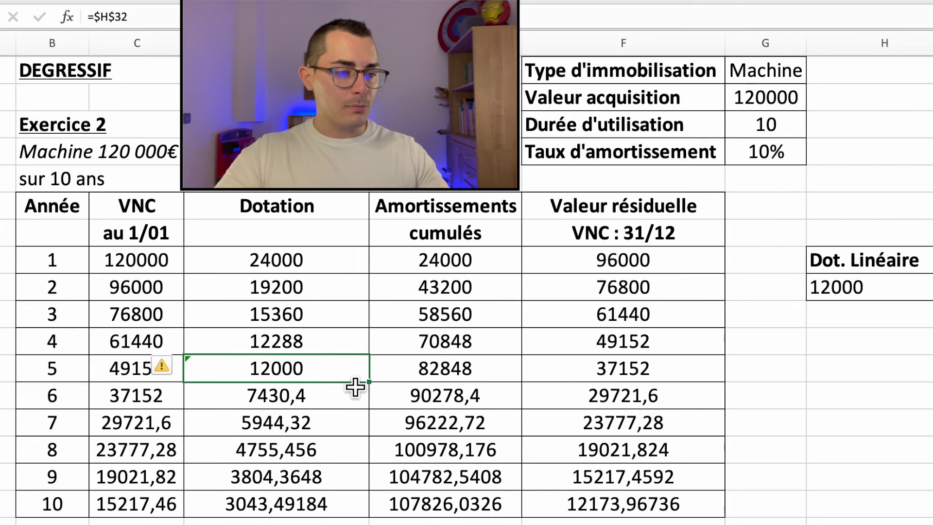
left_click_drag(370, 383, 352, 516)
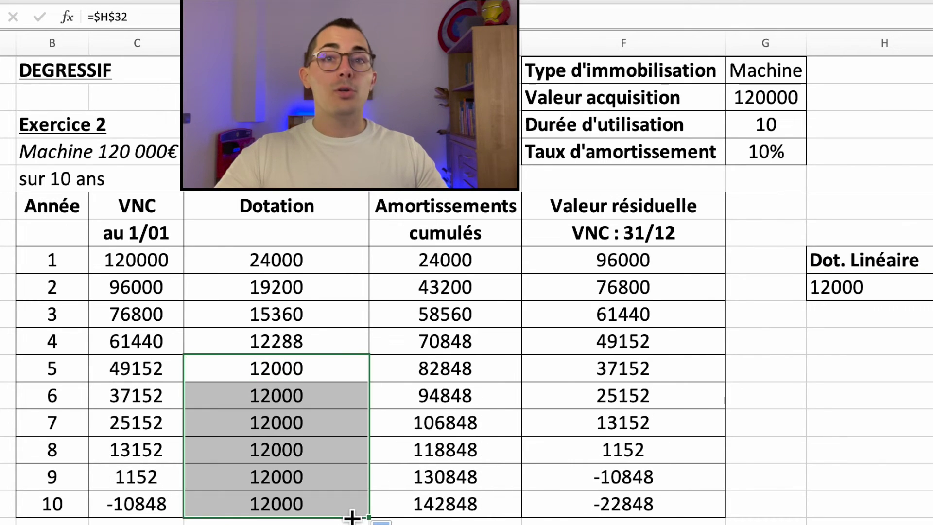
left_click(384, 520)
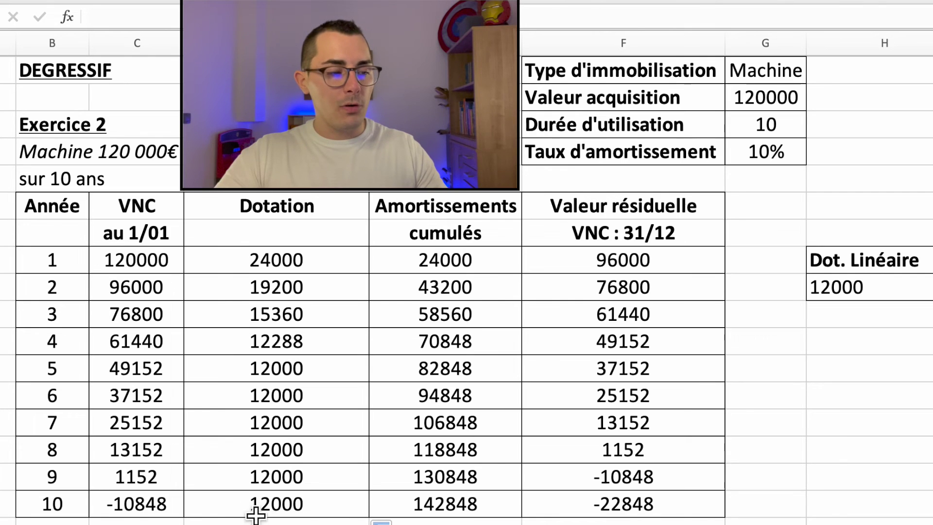
Set the year 9 Dotation equal to that year's opening VNC with =C39
left_click(166, 488)
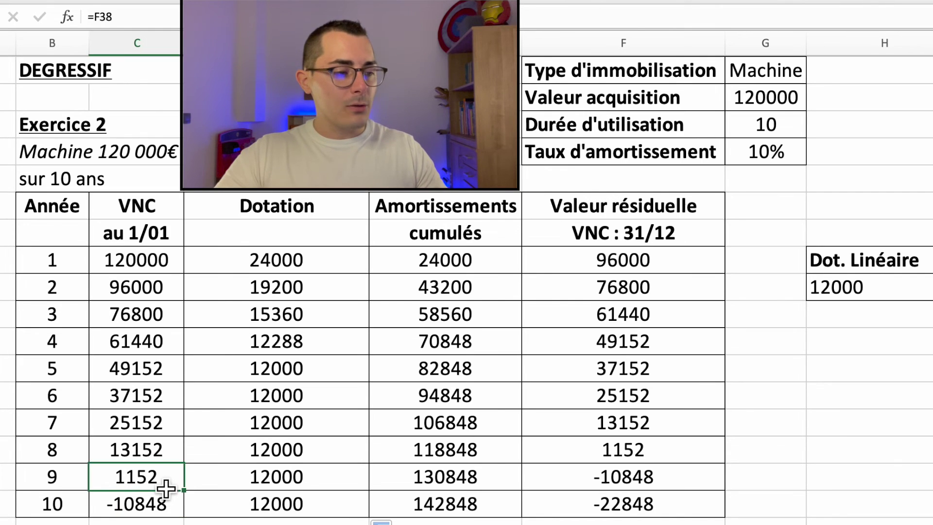
left_click(256, 483)
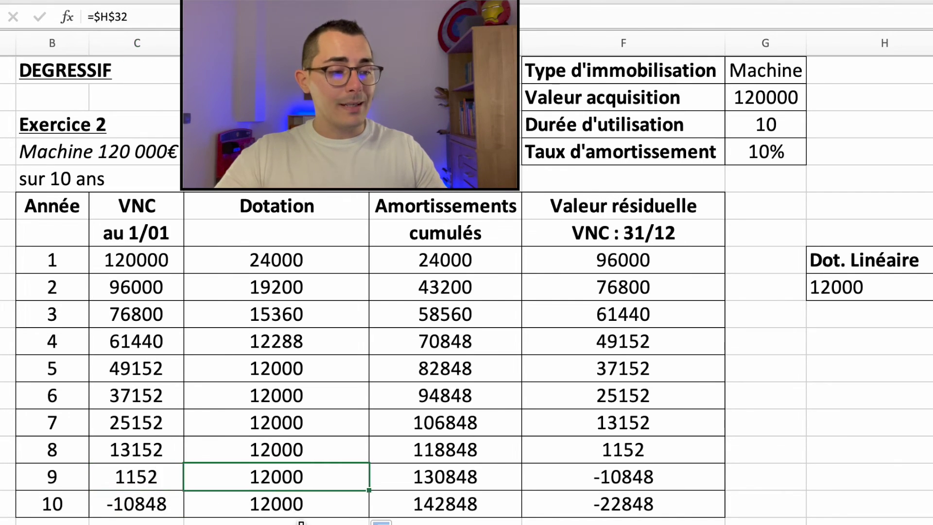
type("=")
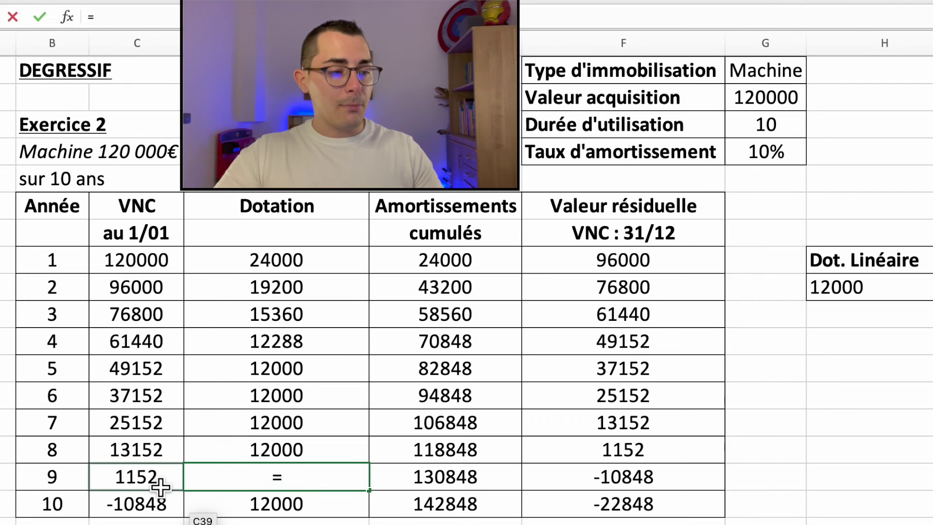
left_click(176, 483)
key("Return")
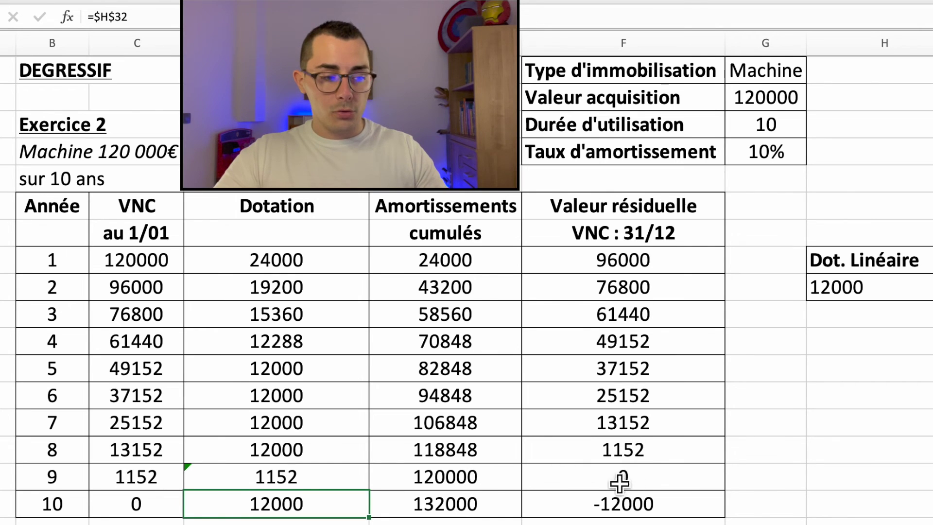
Clear the year 10 VNC, Dotation, Amortissements cumulés and Valeur résiduelle cells
left_click(139, 510)
key("Delete")
left_click(249, 506)
key("Delete")
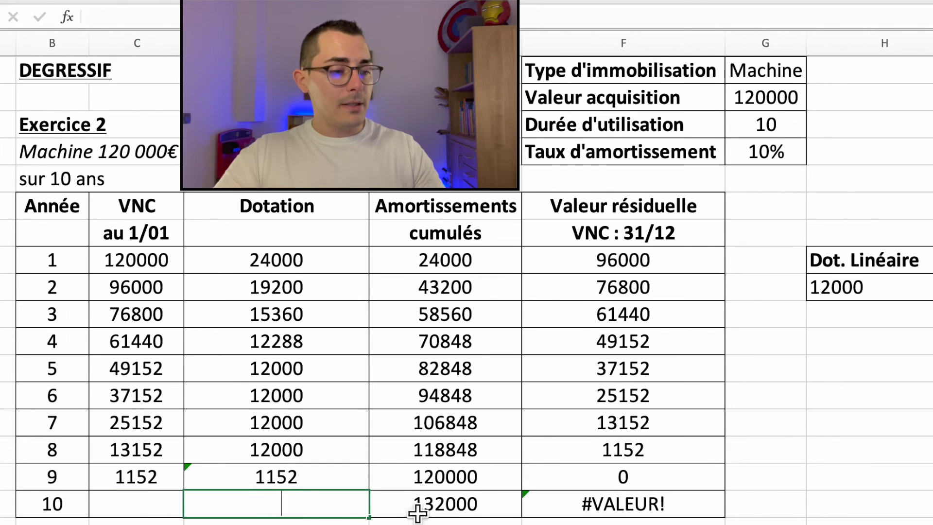
left_click(474, 510)
key("Delete")
left_click(616, 510)
key("BackSpace")
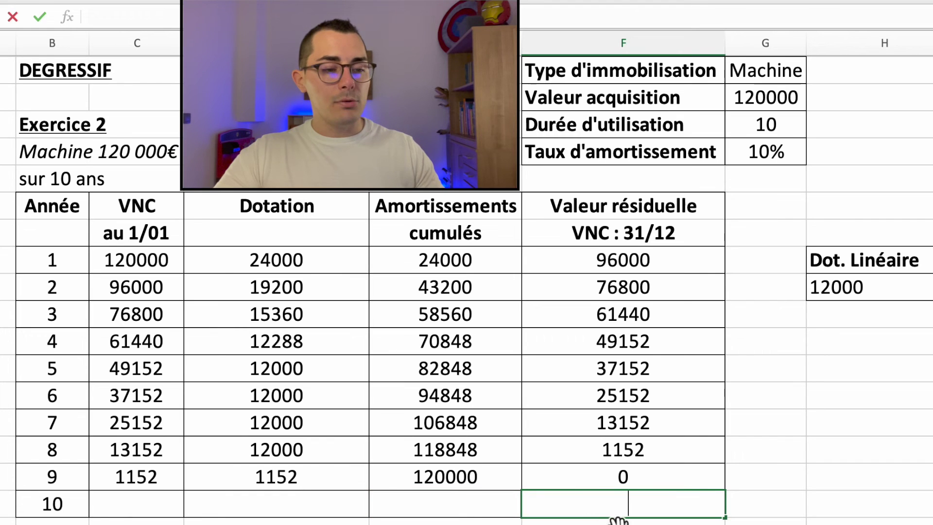
left_click(798, 482)
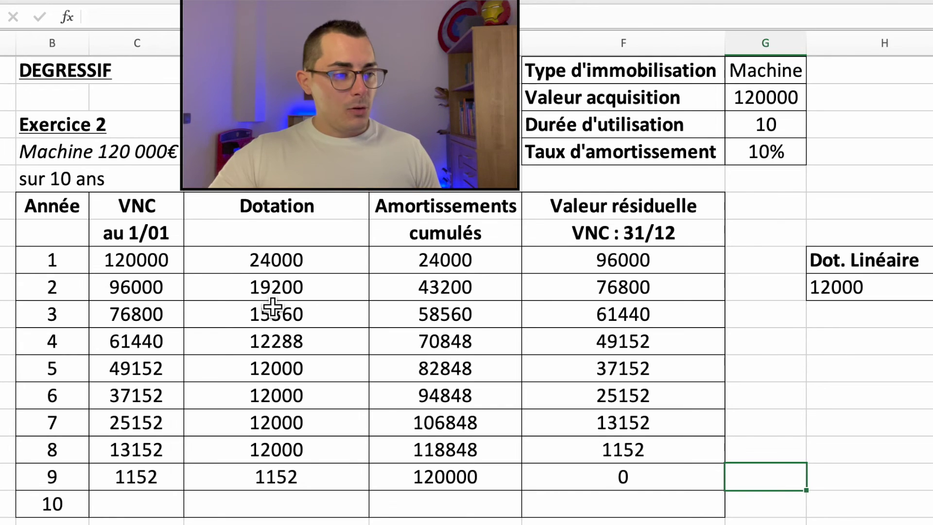
left_click(156, 261)
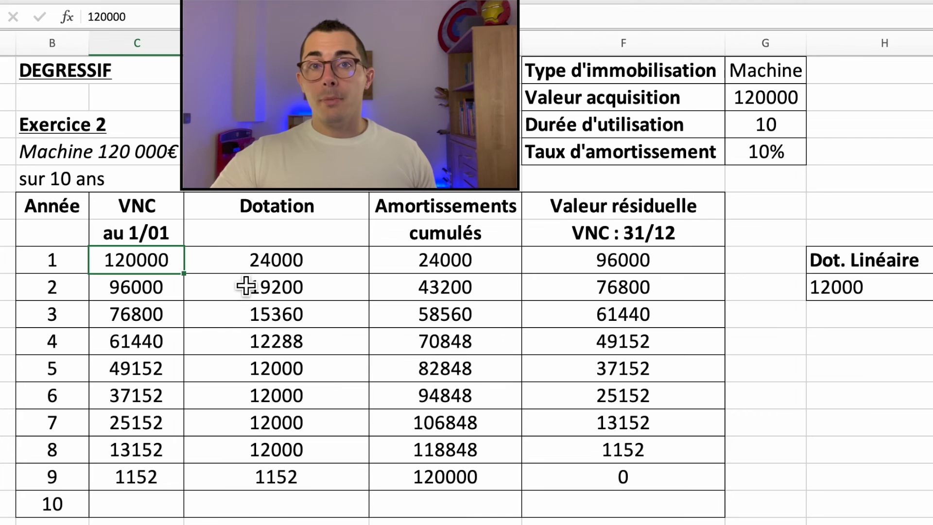
type("342")
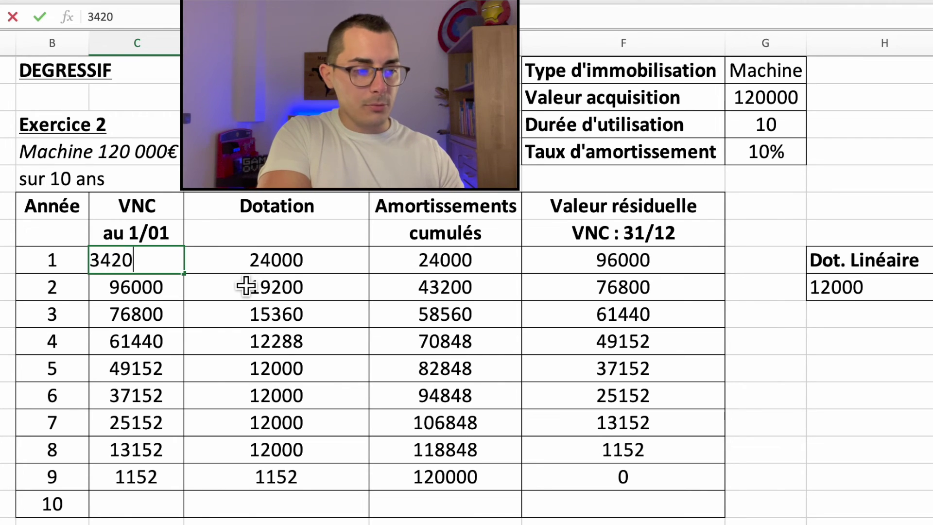
key("Return")
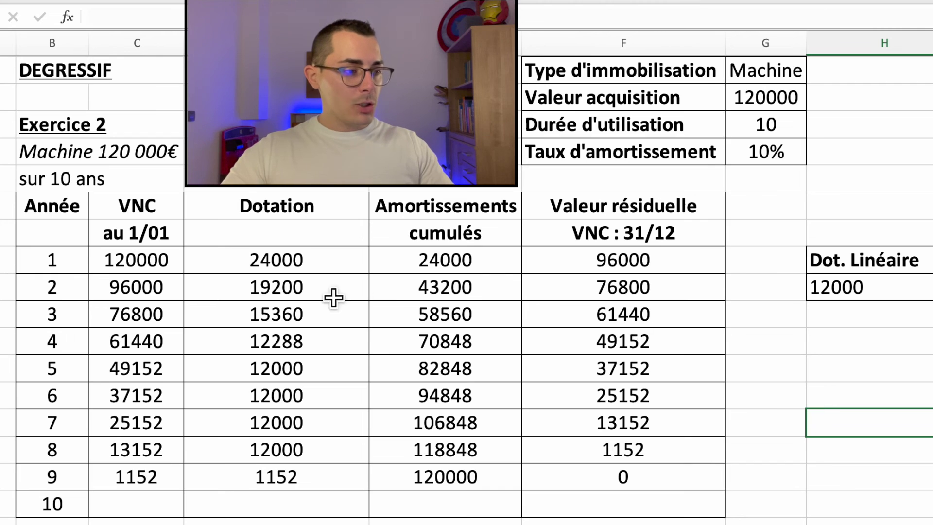
Test the table with a different acquisition amount by setting the year 1 VNC to 343000
left_click(140, 260)
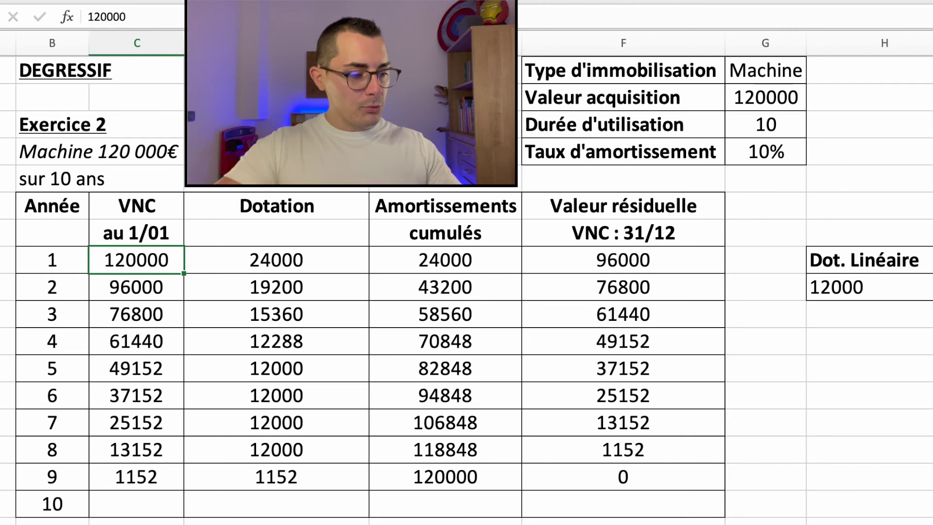
type("343")
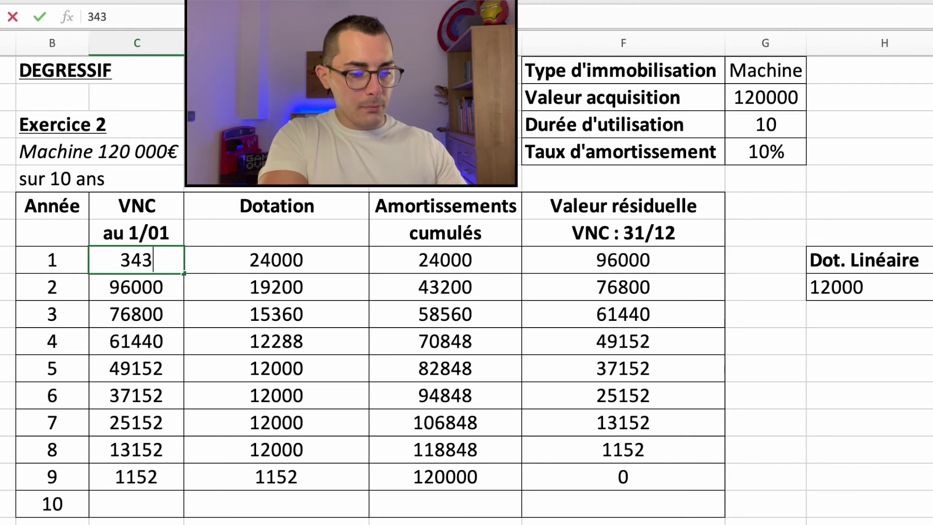
type("000")
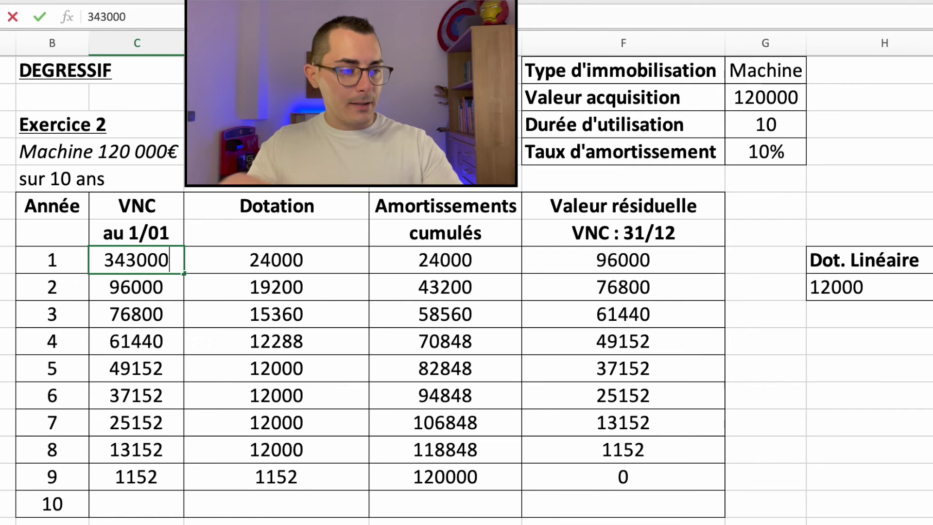
key("Return")
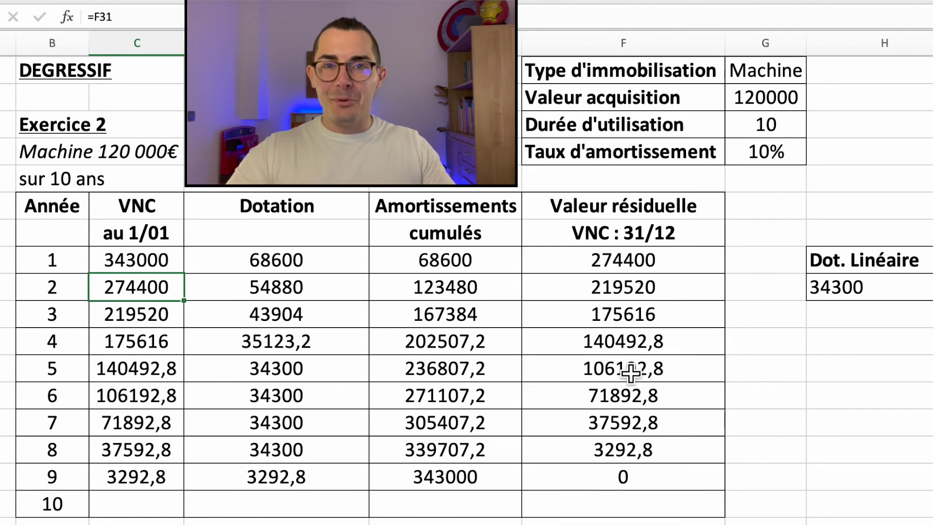
Check the Dot. Linéaire formula and the year 9 Dotation, Amortissements cumulés and Valeur résiduelle formulas
double_click(849, 292)
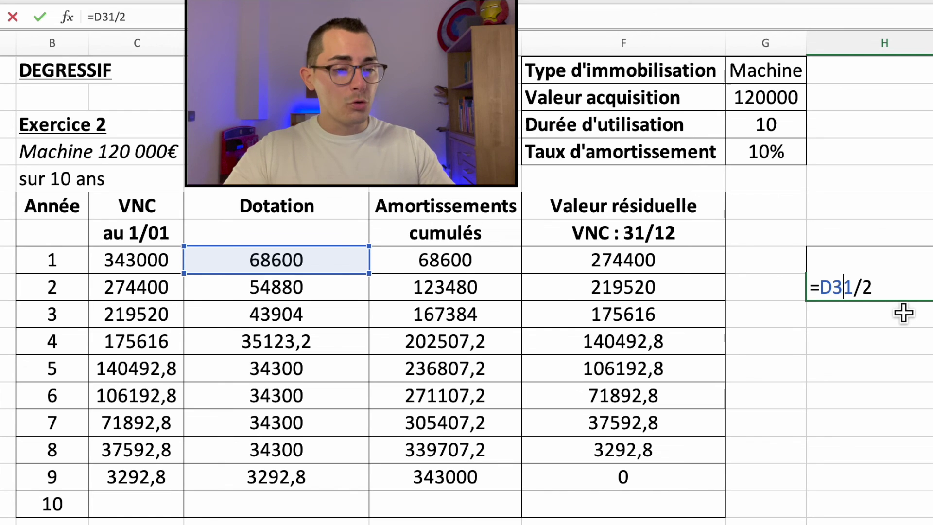
key("Escape")
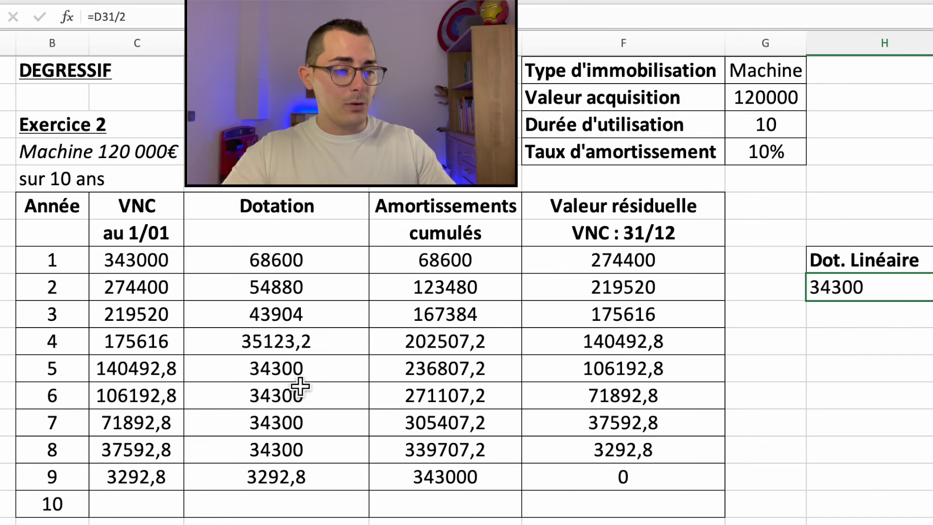
left_click(307, 479)
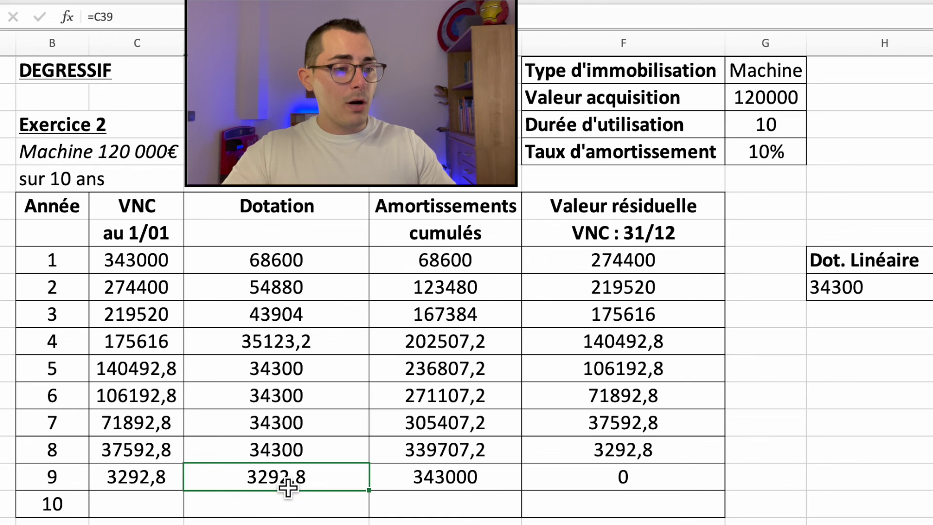
left_click(483, 486)
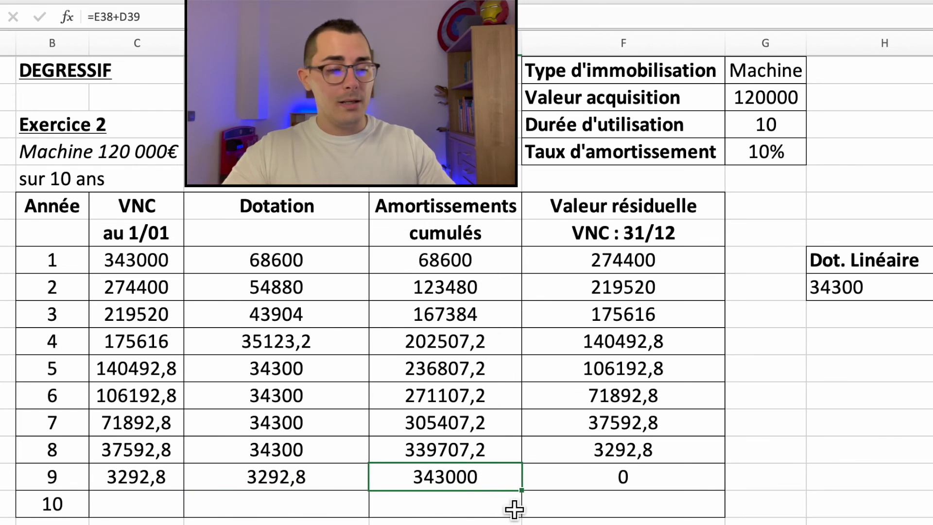
left_click(653, 481)
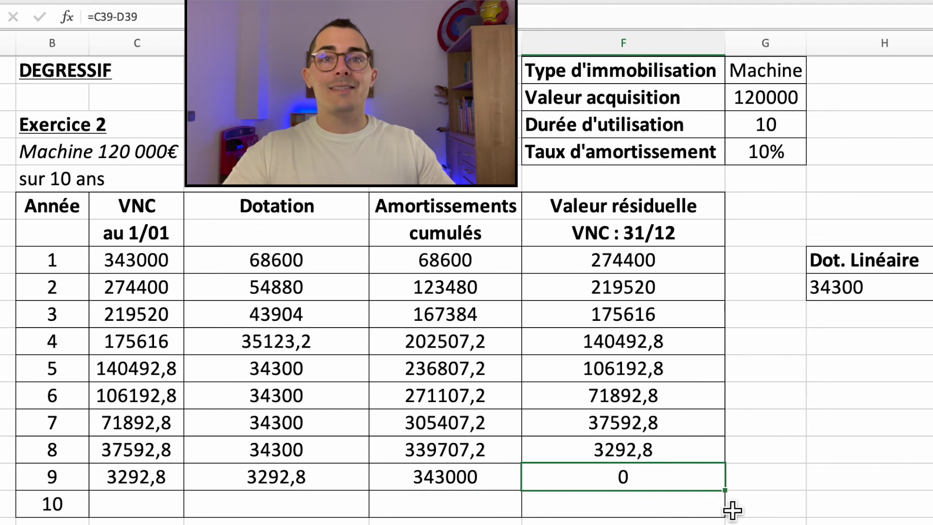
left_click(816, 376)
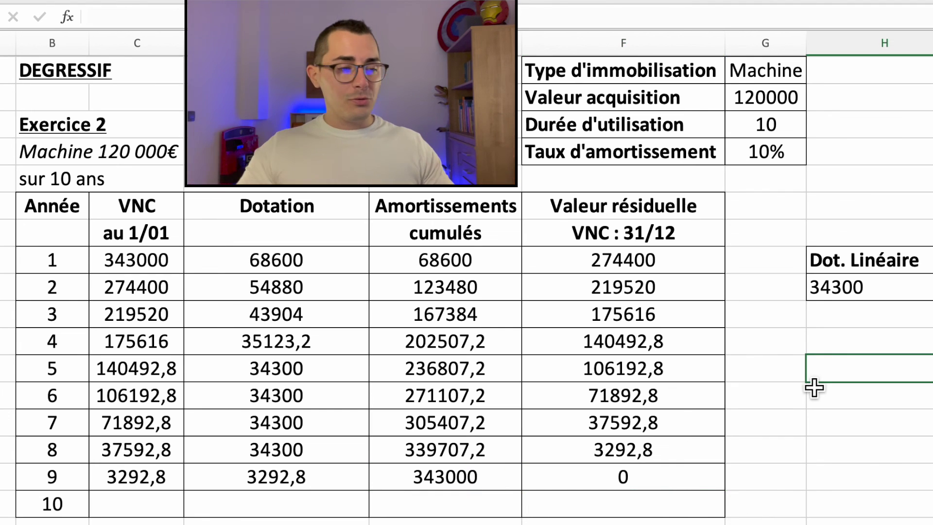
Change the year 1 VNC to 650000 to test the table with another amount
left_click(163, 263)
type("6")
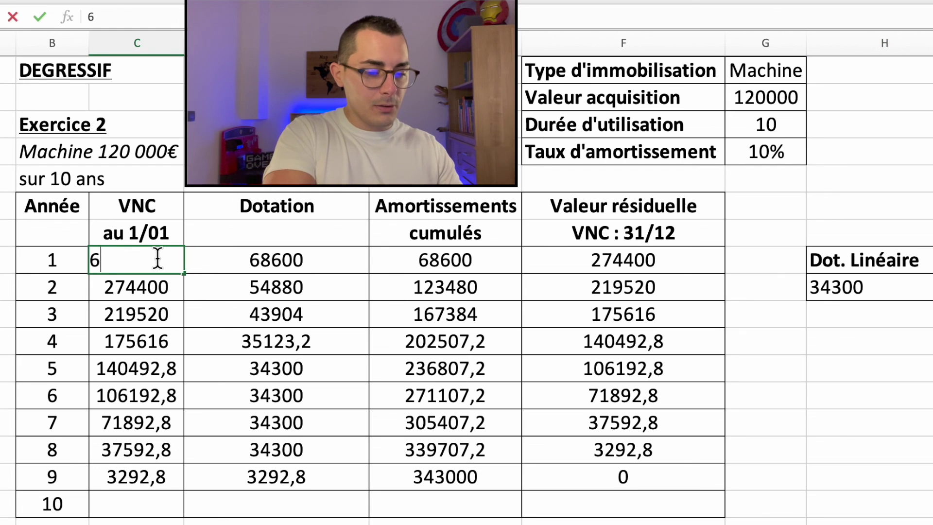
type("50000")
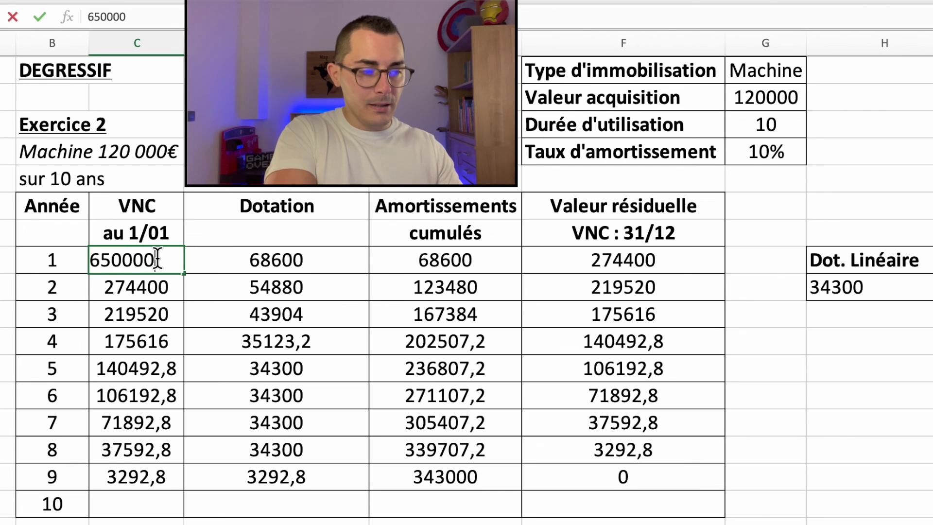
key("Return")
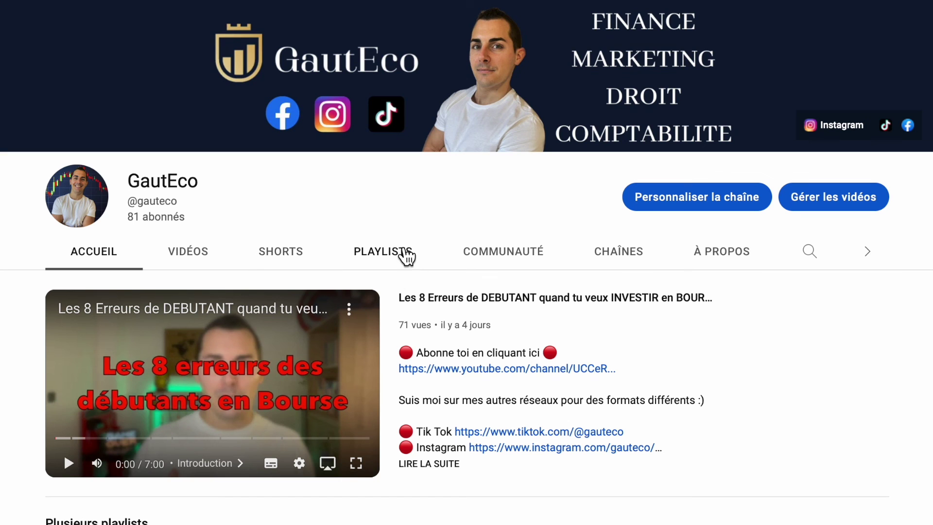
Switch to the GautEco YouTube channel and show its playlists
left_click(405, 254)
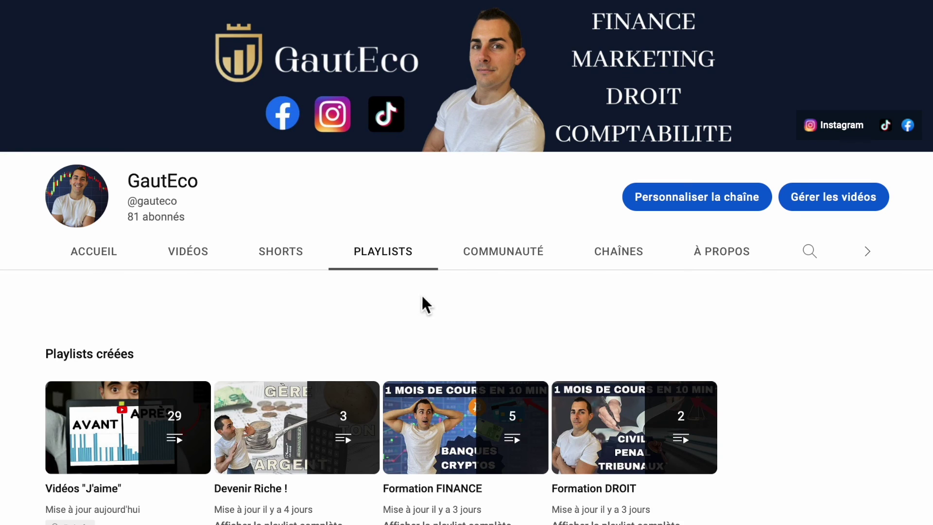